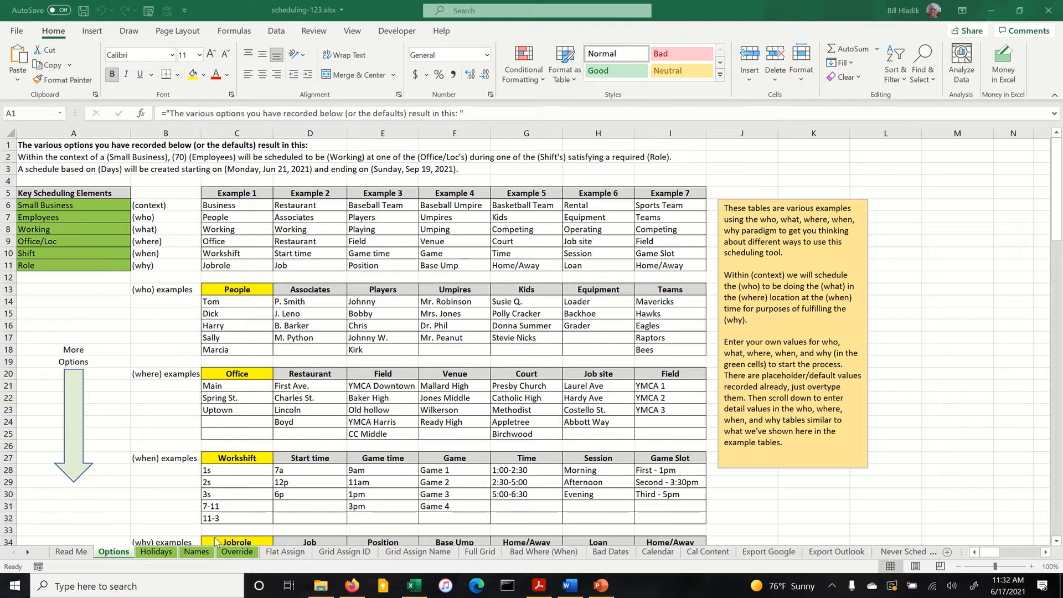
Examine the Grid Assign ID sheet across all its shift and role columns for highlighted unfilled assignments.
left_click(343, 552)
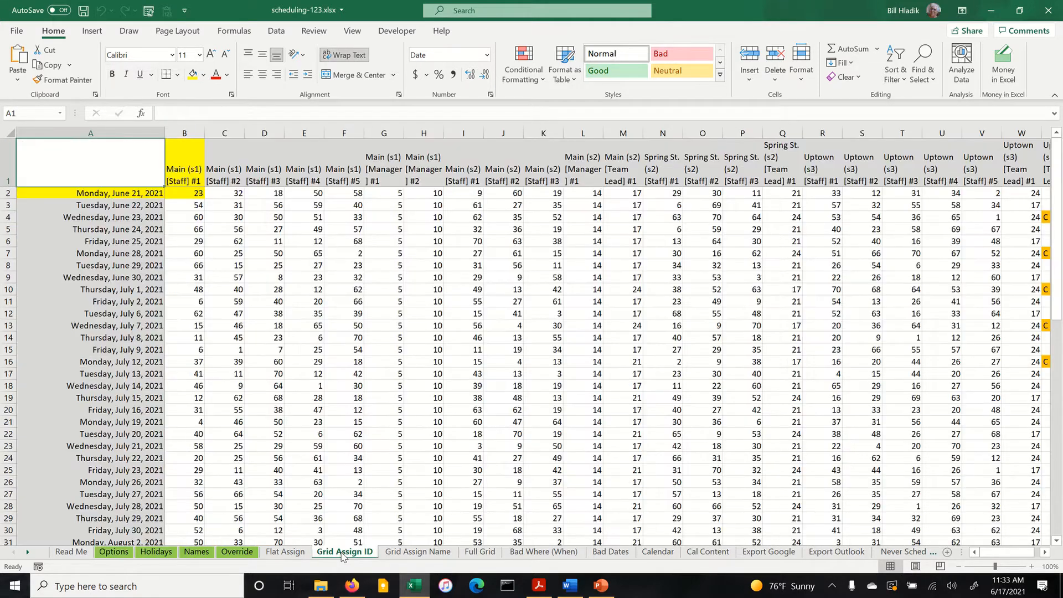
left_click(1046, 553)
left_click(1046, 552)
left_click(1046, 553)
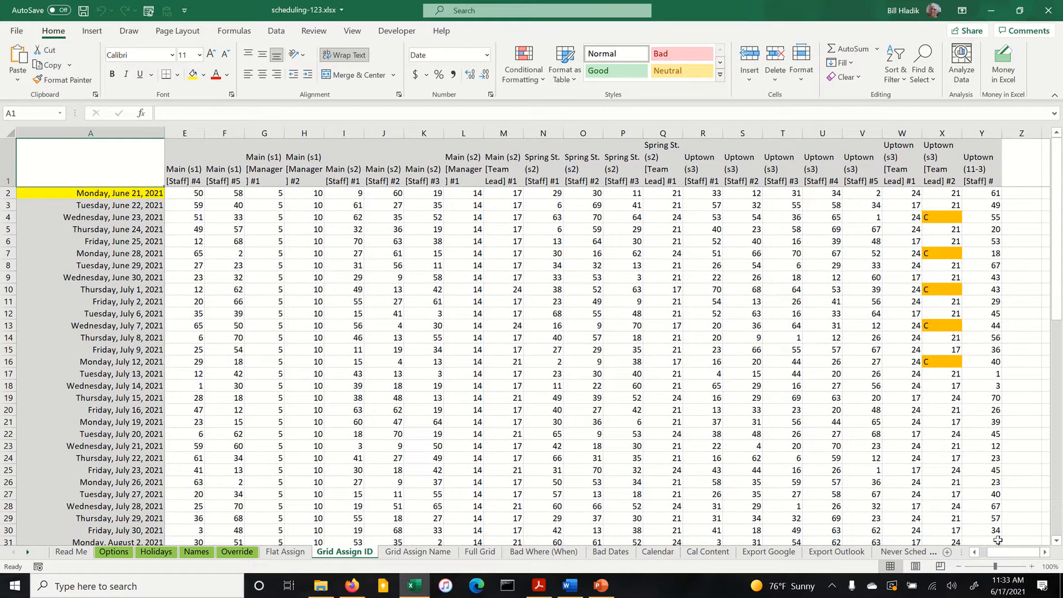
left_click_drag(1030, 554, 1002, 555)
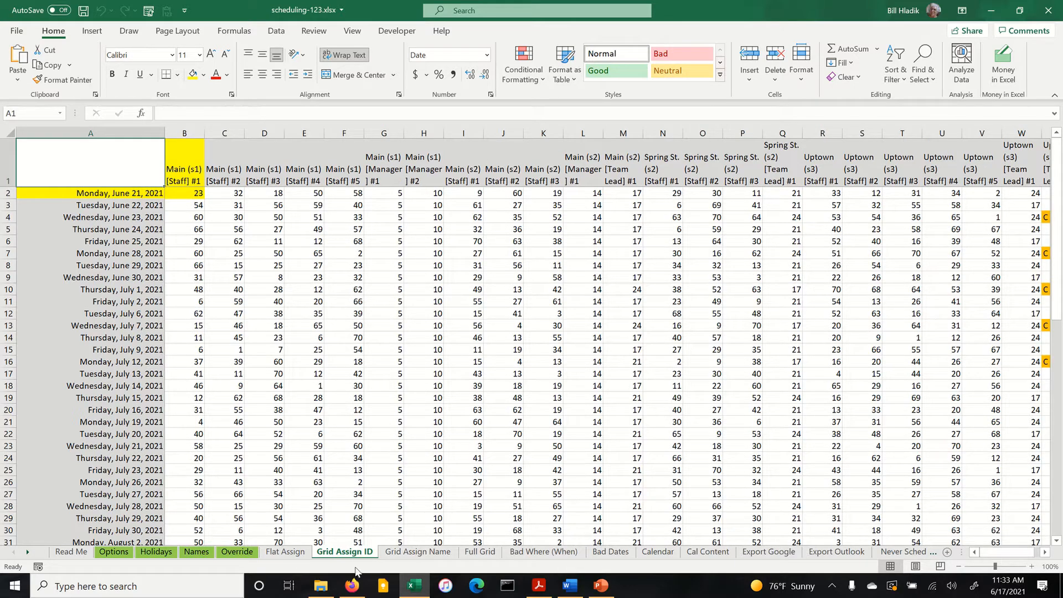
On the Names sheet, enter Team Lead as the role for the employee in row 30.
left_click(196, 553)
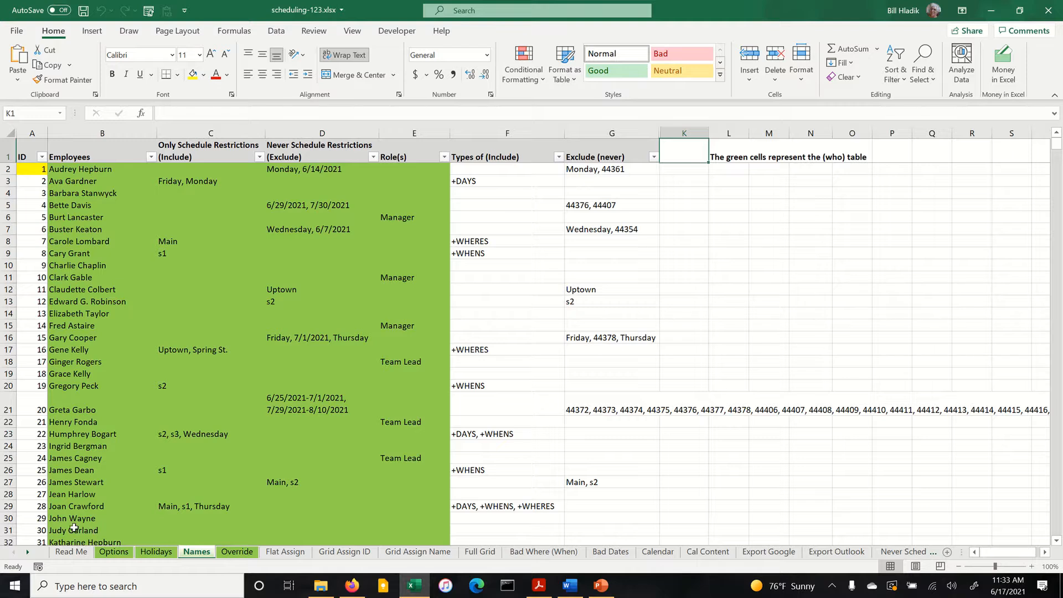
left_click(399, 519)
type("Team Lead")
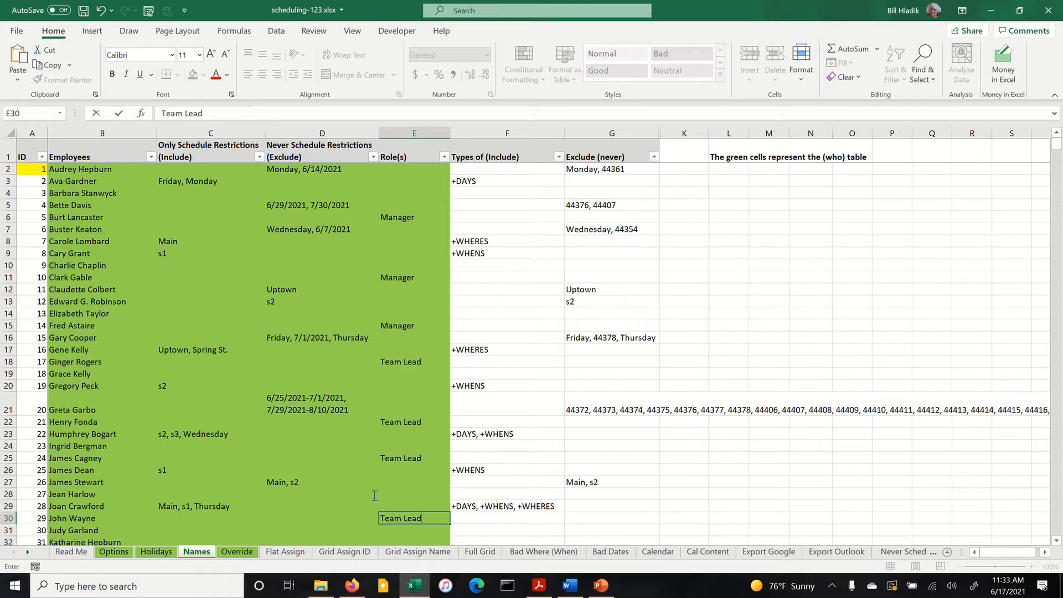
key("Return")
Check the Grid Assign ID sheet through its last scheduled dates for remaining unfilled assignments, and return to the Names sheet.
left_click(363, 555)
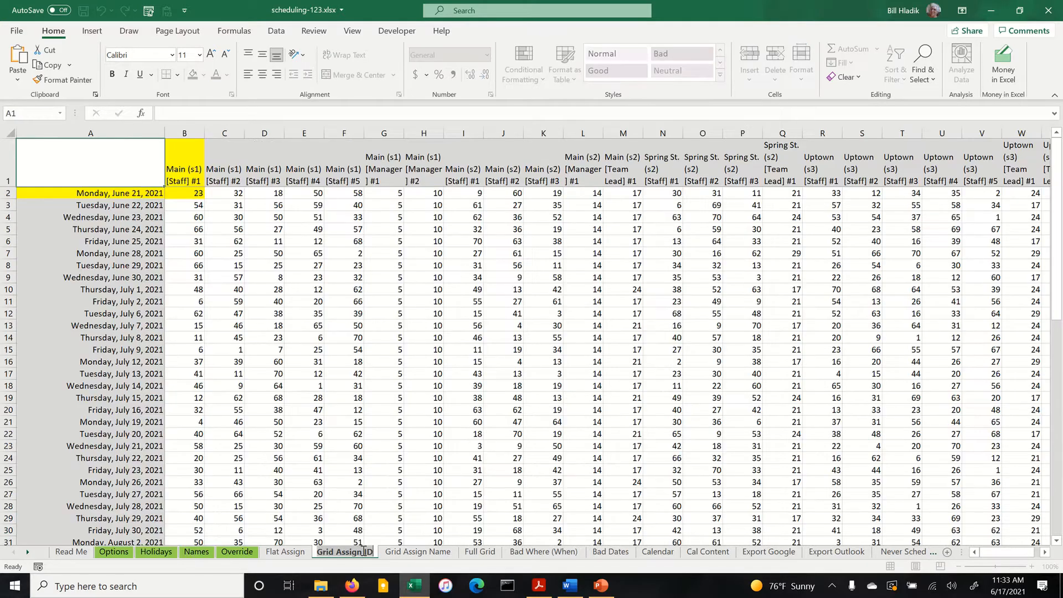
left_click(1045, 553)
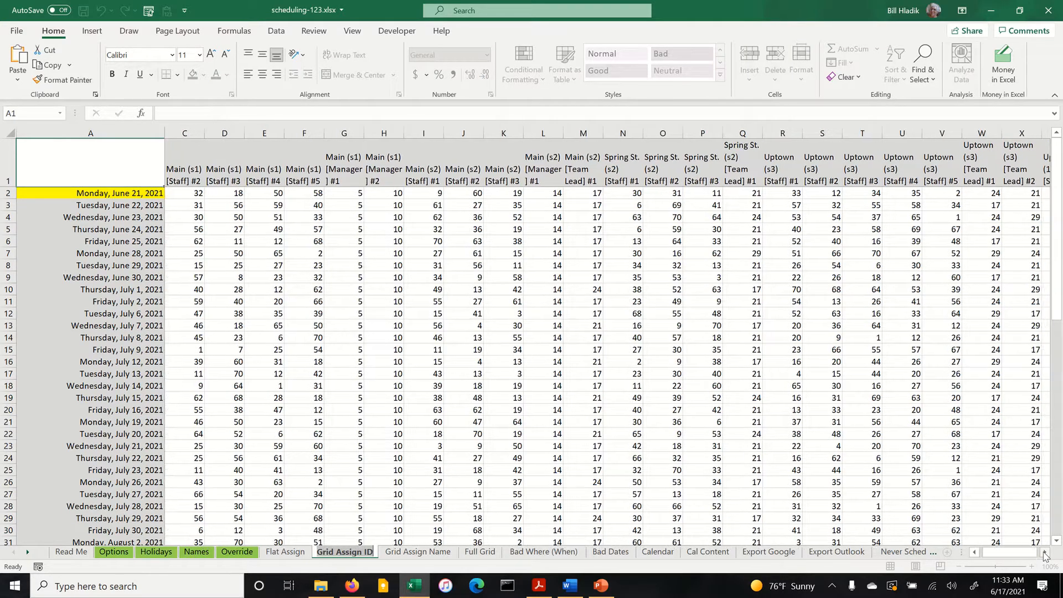
left_click(1058, 527)
left_click(1058, 526)
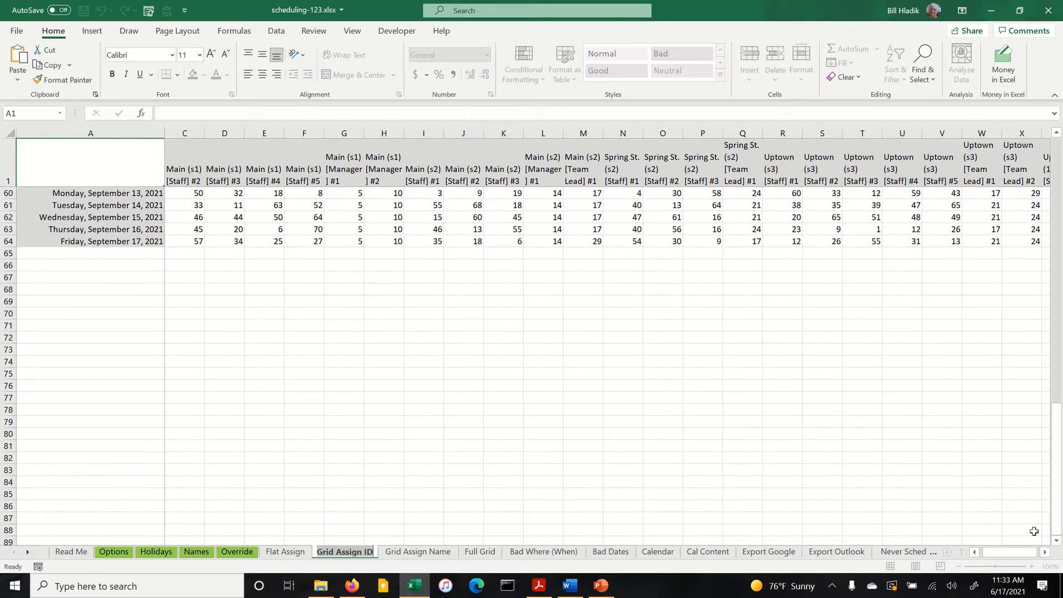
left_click_drag(1059, 437, 1059, 166)
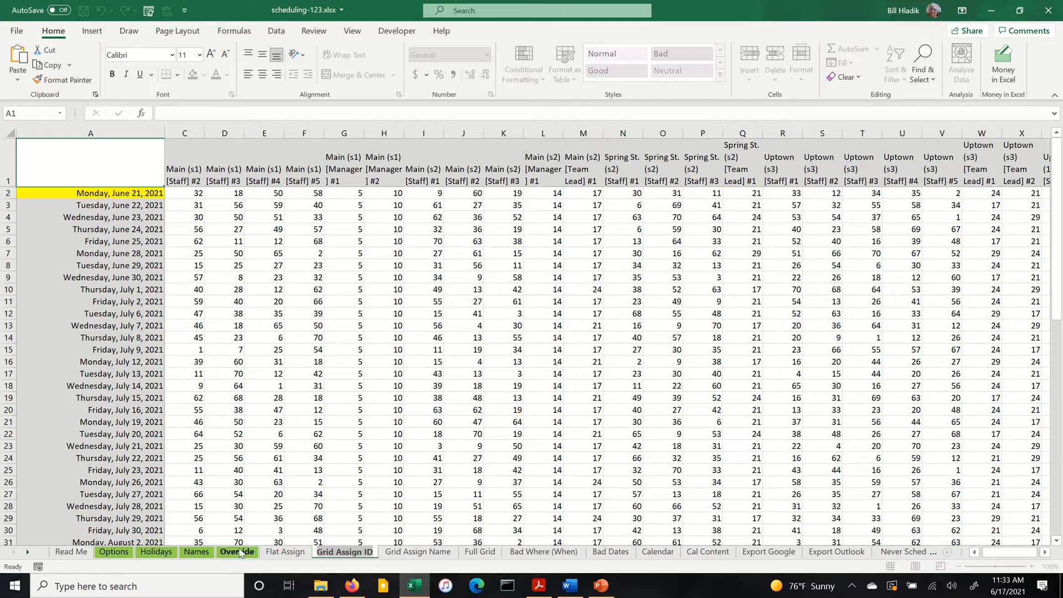
left_click(197, 552)
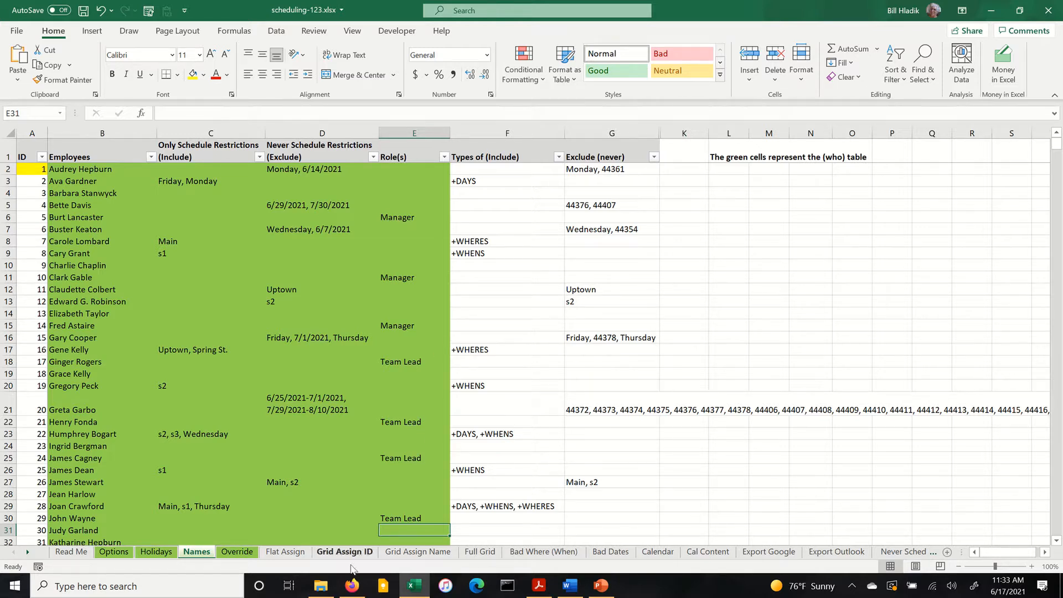
Copy the entire schedule on the Flat Assign sheet, range A2:D1513, covering date, office/shift/role, ID and employee name.
left_click(294, 554)
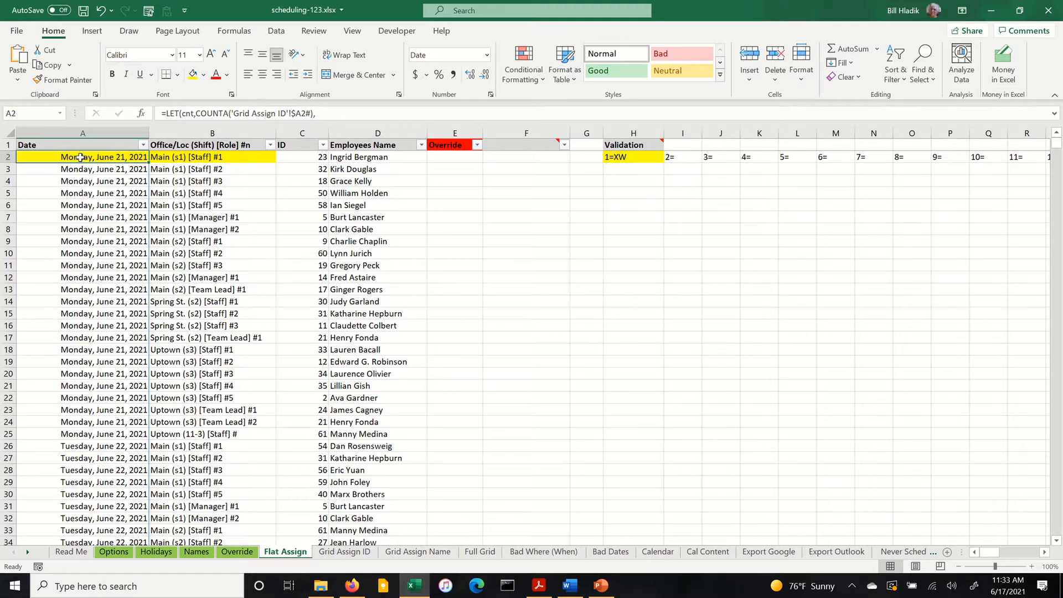
key("shift+Right")
key("shift+Right")
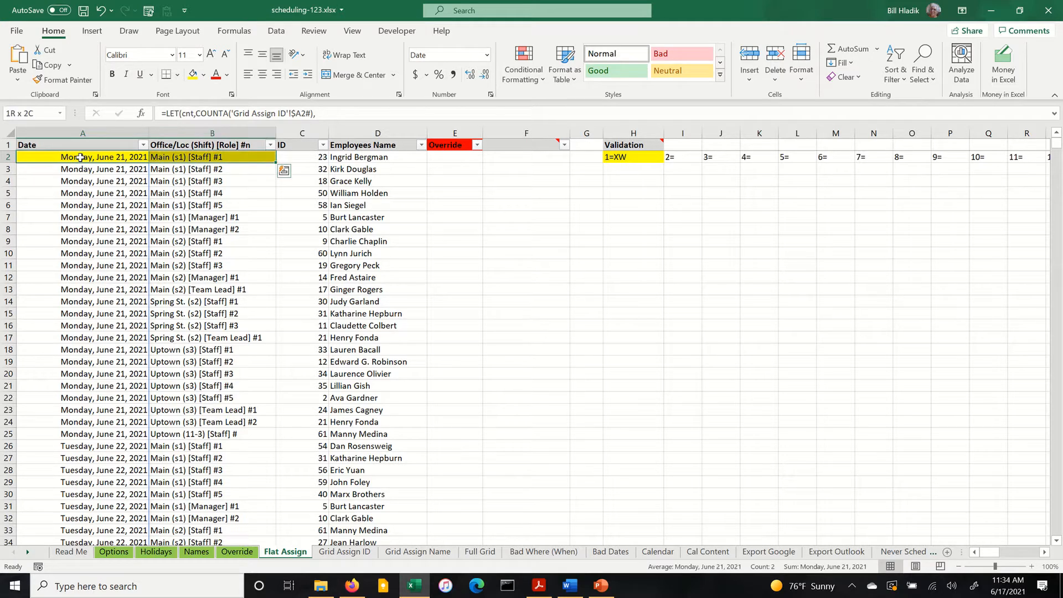
key("shift+Right")
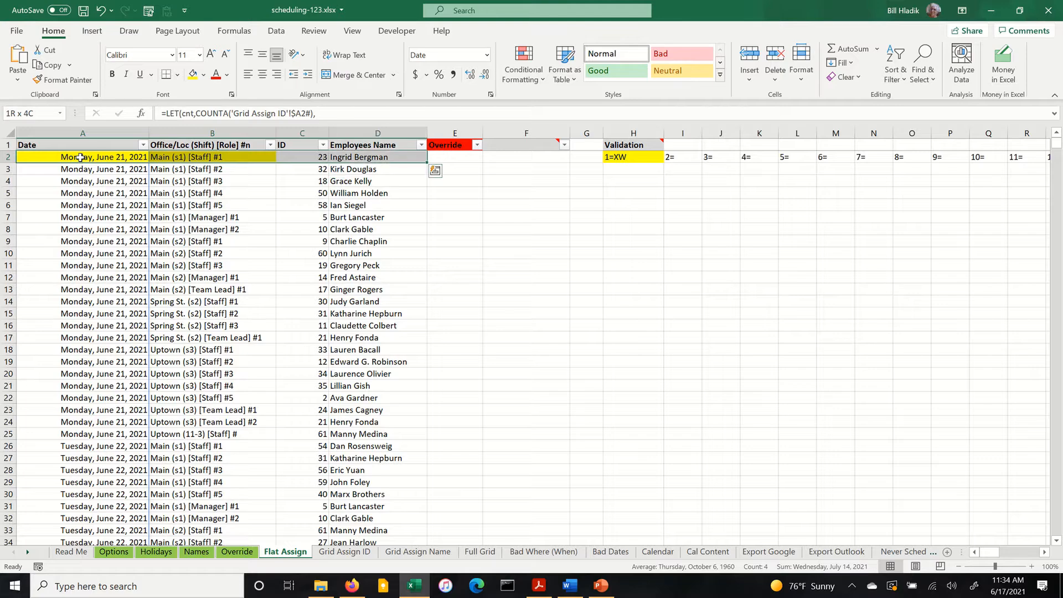
key("shift+Page_Down")
key("shift+Page_Down")
key("shift+Page_Down")
key("shift+Page_Down")
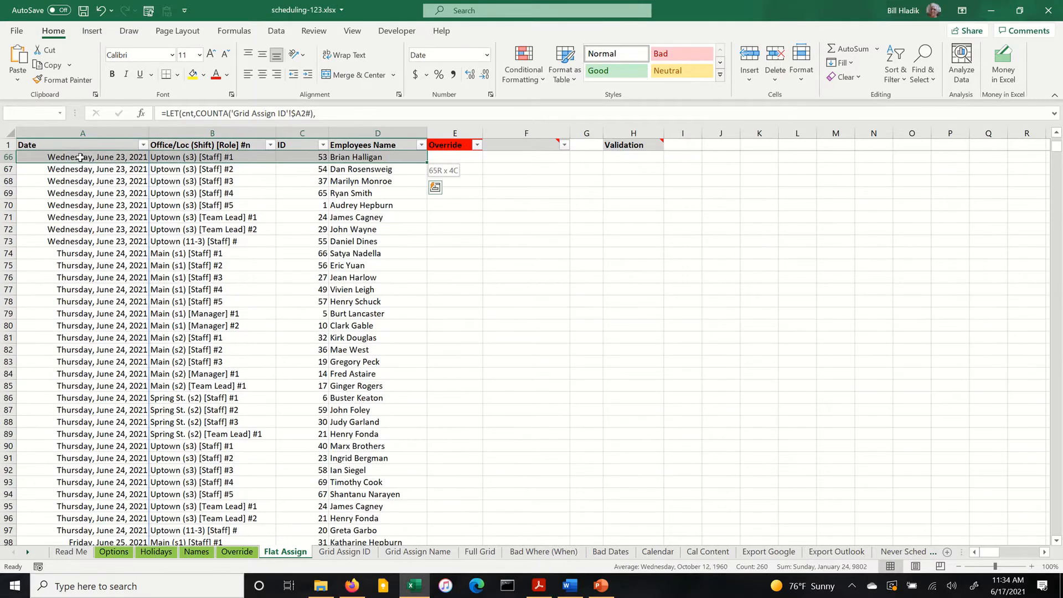
key("shift+Page_Down")
key("shift+Page_Down")
key("shift+Page_Down")
key("shift+Page_Down")
key("shift+Page_Down")
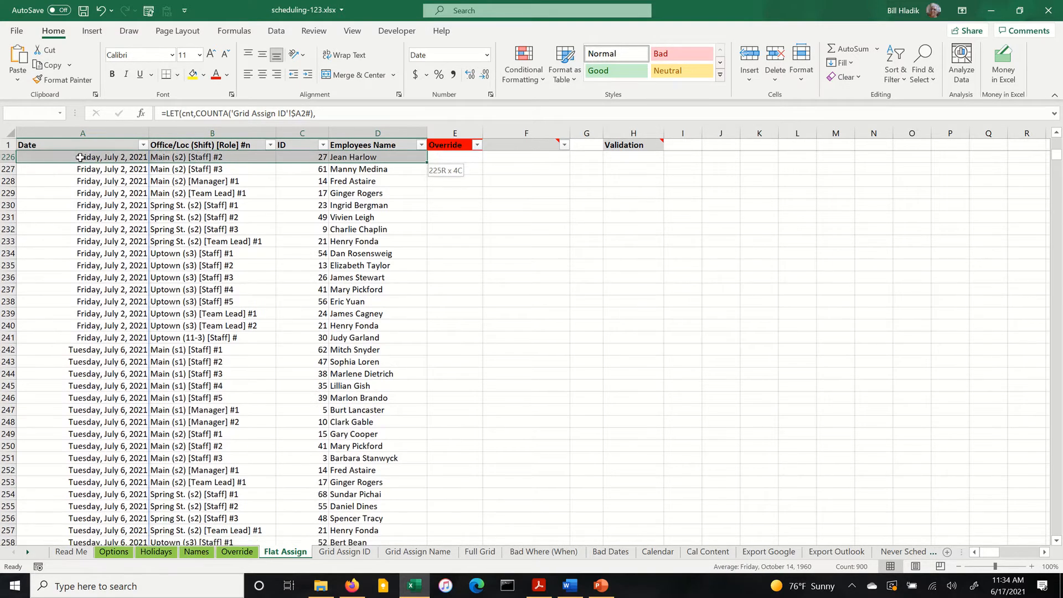
key("shift+Page_Down")
key("shift+Page_Down")
key("shift+Page_Down")
key("shift+Page_Down")
key("shift+Page_Down")
key("shift+Page_Down")
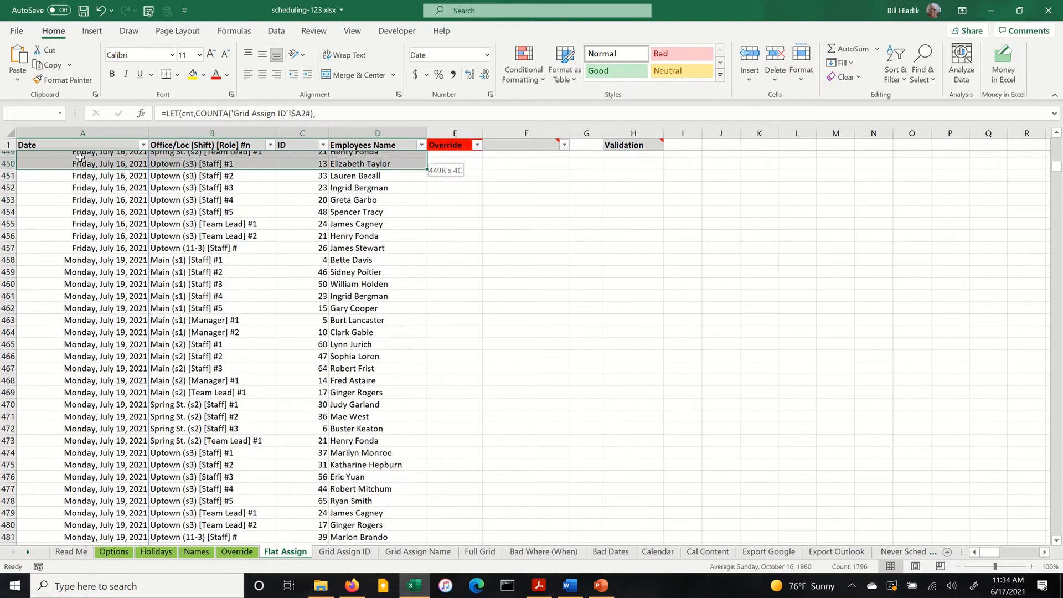
key("shift+Page_Down")
key("shift+Page_Down")
key("shift+Page_Down")
key("shift+Page_Down")
key("shift+Page_Down")
key("shift+Page_Down")
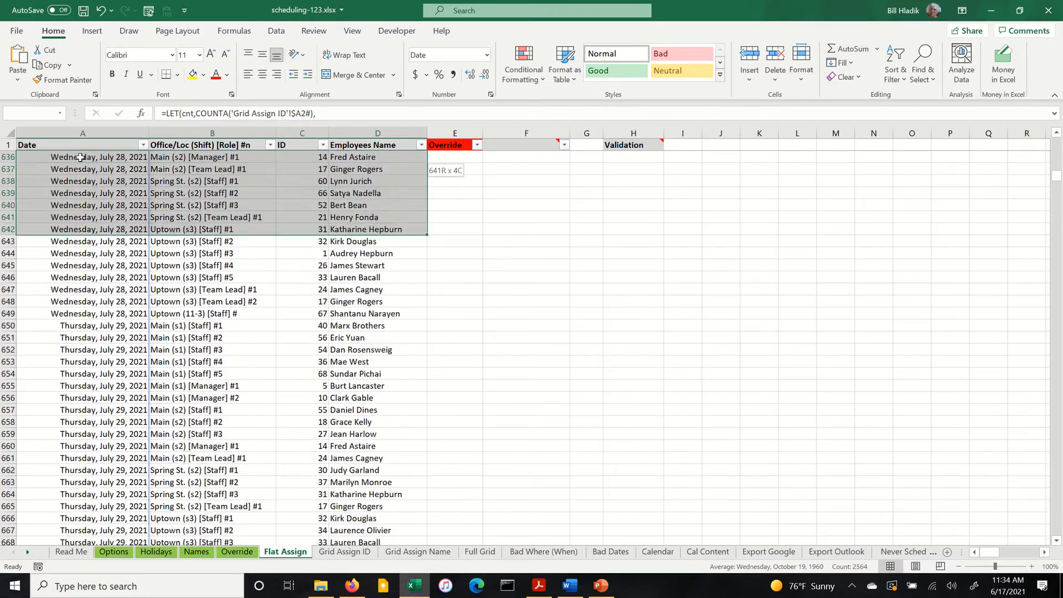
key("shift+Page_Down")
key("shift+Page_Down")
key("shift+Page_Down")
key("shift+Page_Down")
key("shift+Page_Down")
key("shift+Page_Down")
key("shift+Page_Down")
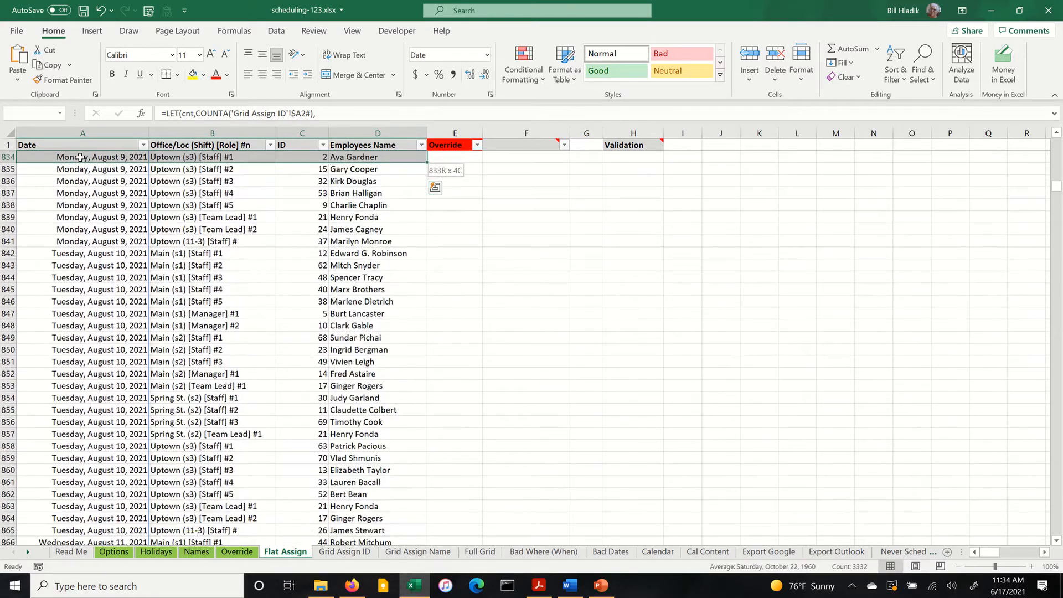
key("shift+Page_Down")
key("shift+Page_Down")
key("shift+Page_Down")
key("shift+Page_Down")
key("shift+Page_Down")
key("shift+Page_Down")
key("shift+Page_Down")
key("shift+Page_Down")
key("shift+Page_Down")
key("shift+Page_Down")
key("shift+Page_Down")
key("shift+Page_Down")
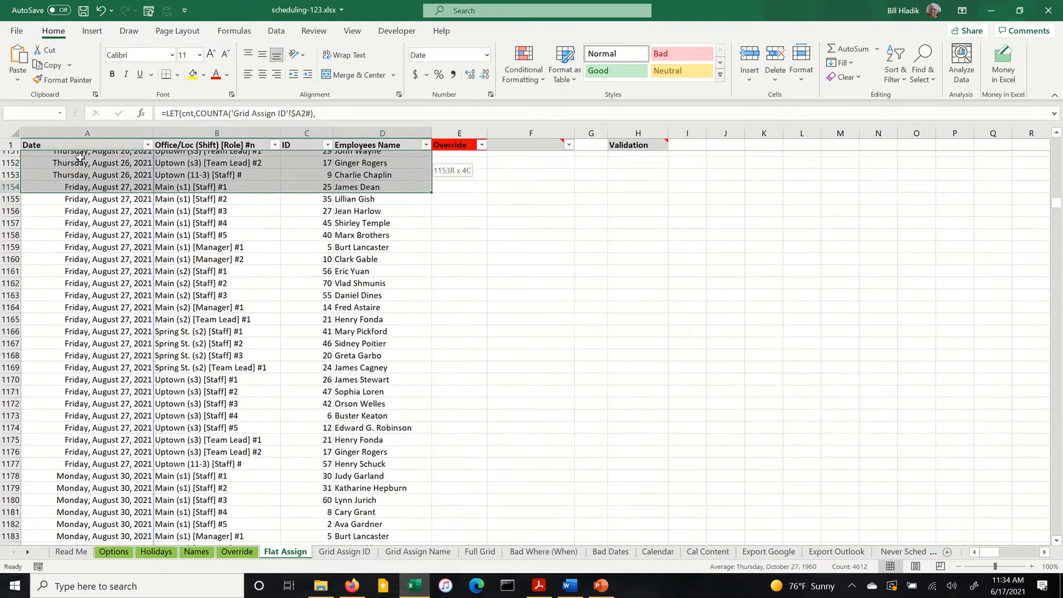
key("shift+Page_Down")
key("shift+Page_Down")
key("shift+Page_Down")
key("shift+Page_Down")
key("shift+Page_Down")
key("shift+Page_Down")
key("shift+Page_Down")
key("shift+Page_Down")
key("shift+Page_Down")
key("shift+Page_Down")
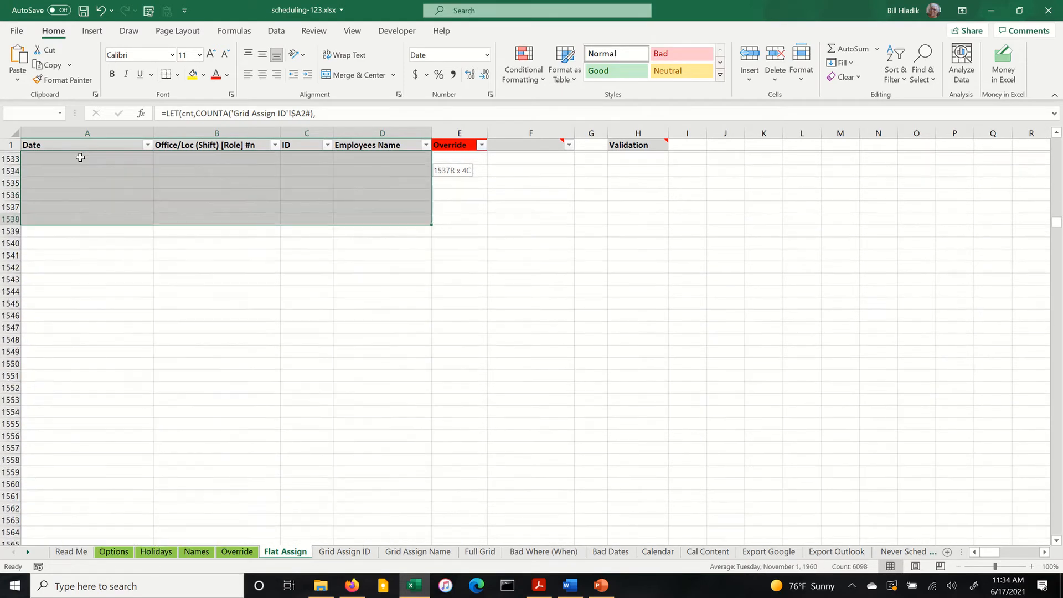
key("shift+Page_Up")
key("shift+Page_Up")
key("shift+Page_Up")
key("shift+Page_Up")
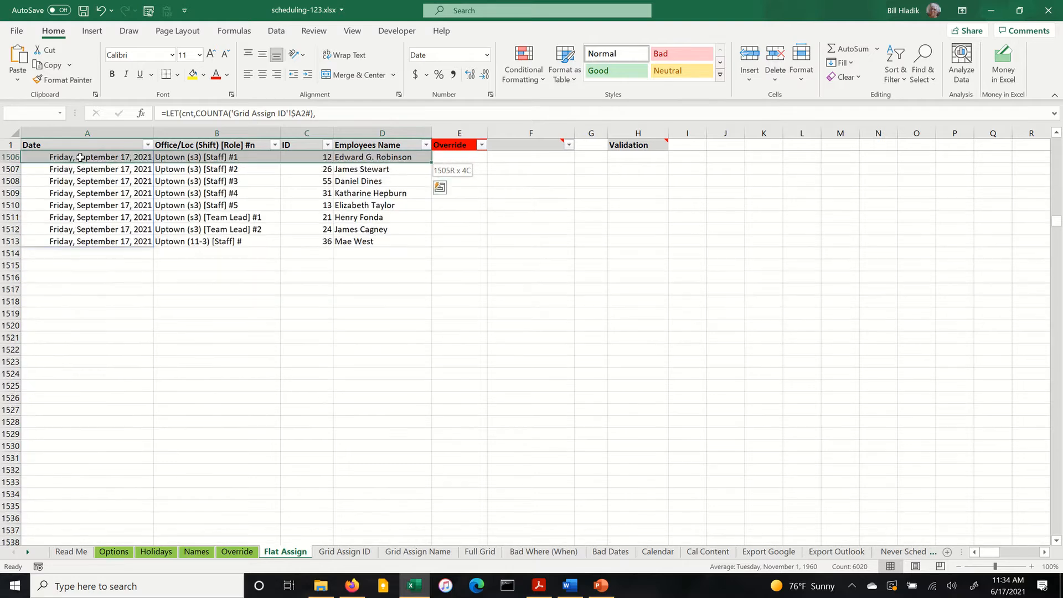
key("shift+Down")
key("shift+Down")
key("shift+Down")
key("shift+Down")
key("shift+Down")
key("shift+Down")
key("shift+Down")
key("shift+Down")
key("shift+Down")
key("shift+Down")
key("shift+Down")
key("shift+Down")
key("shift+Down")
key("shift+Down")
key("shift+Down")
key("shift+Down")
key("shift+Down")
key("shift+Down")
key("shift+Down")
key("shift+Down")
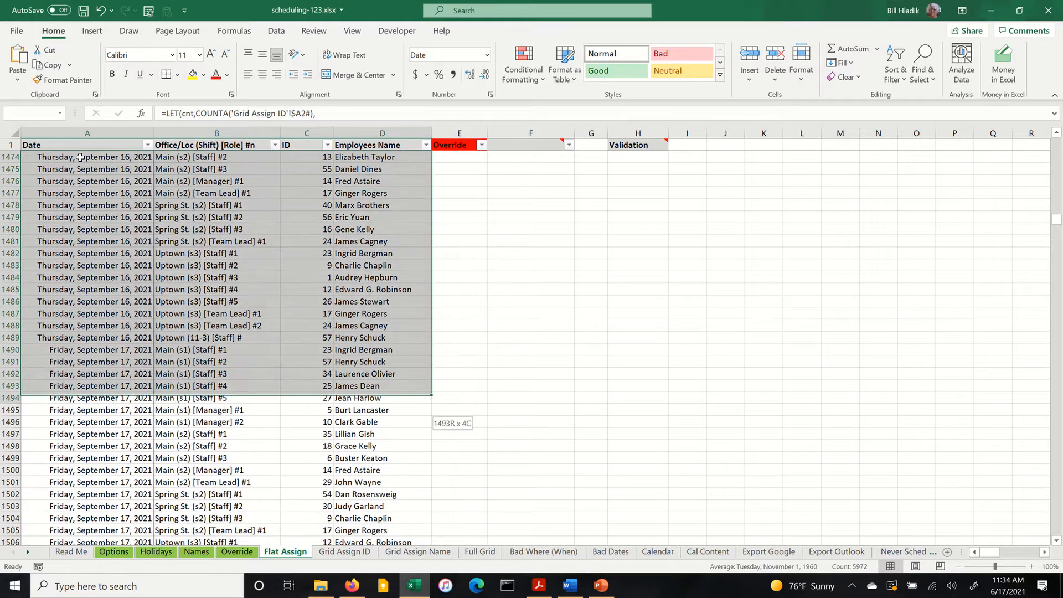
key("shift+Down")
key("shift+Down")
key("shift+Down")
key("shift+Down")
key("shift+Down")
key("shift+Down")
key("shift+Down")
key("shift+Down")
key("shift+Down")
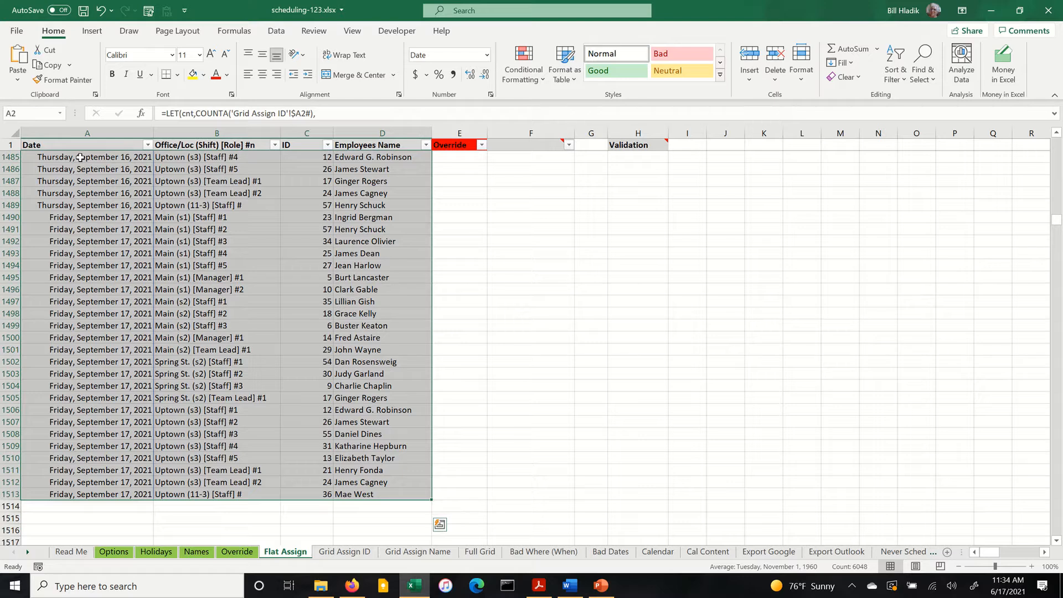
key("ctrl+c")
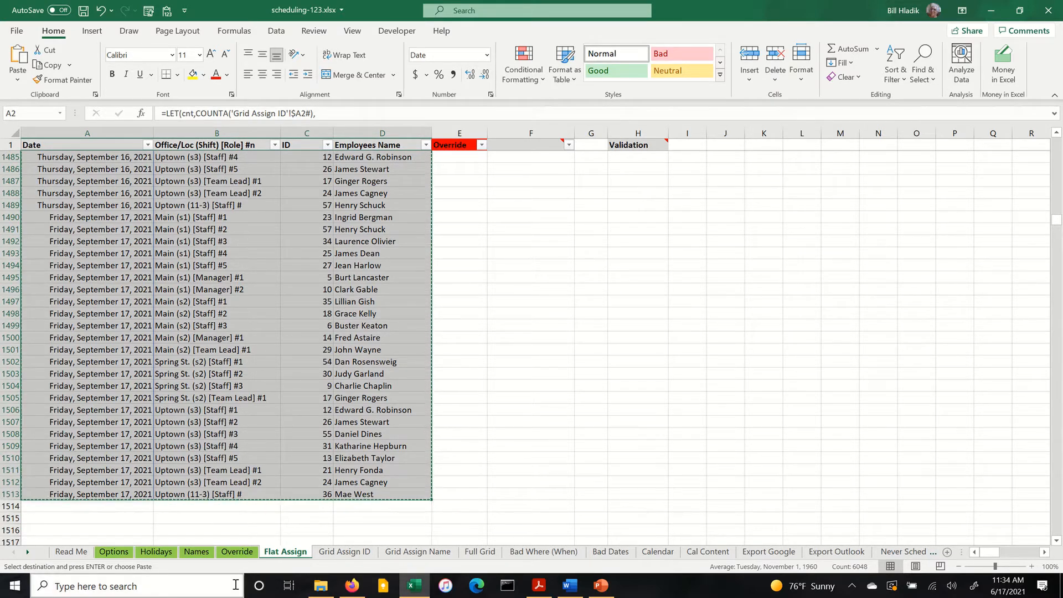
Paste the copied schedule as values only into the Override sheet from A2, and check the Override column on Flat Assign.
left_click(234, 552)
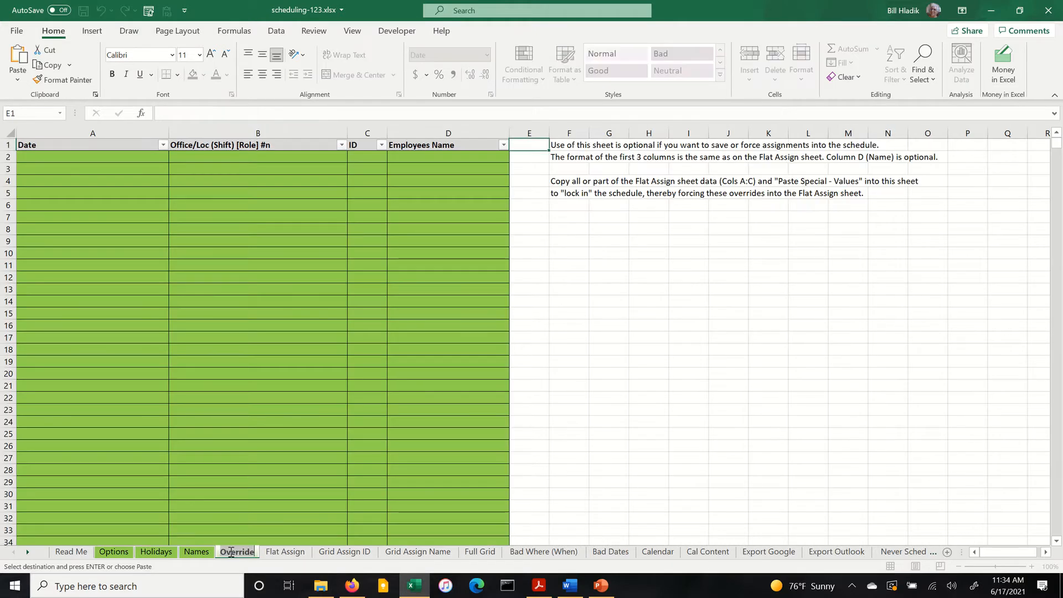
left_click(61, 157)
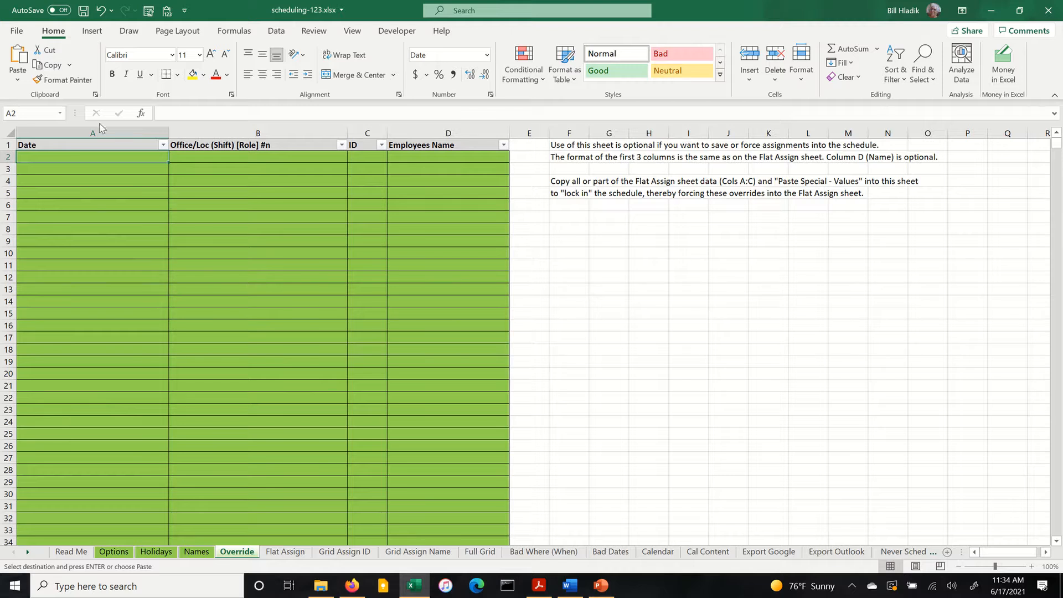
left_click(18, 84)
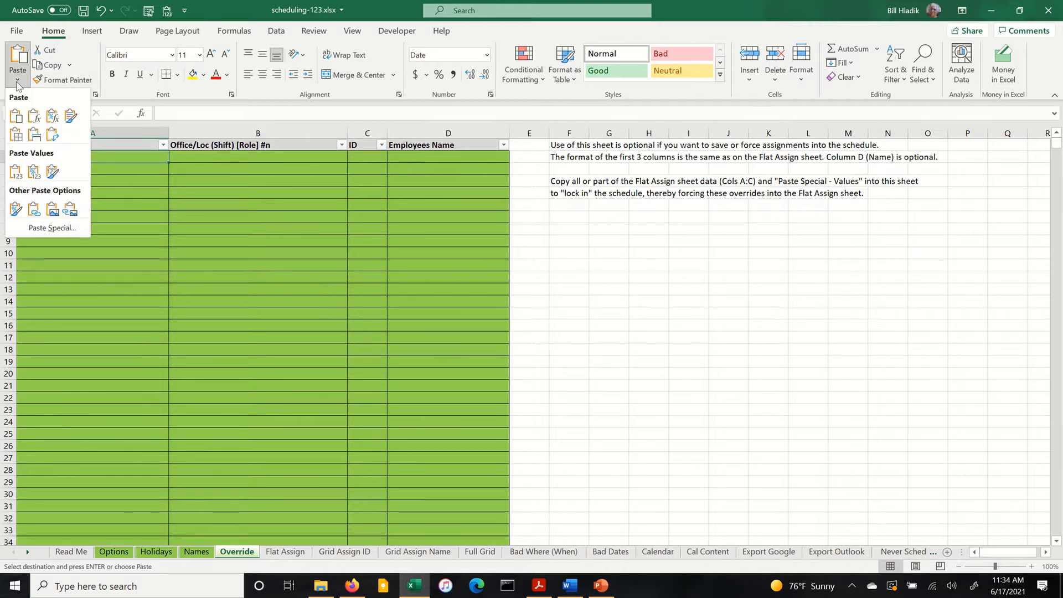
left_click(47, 229)
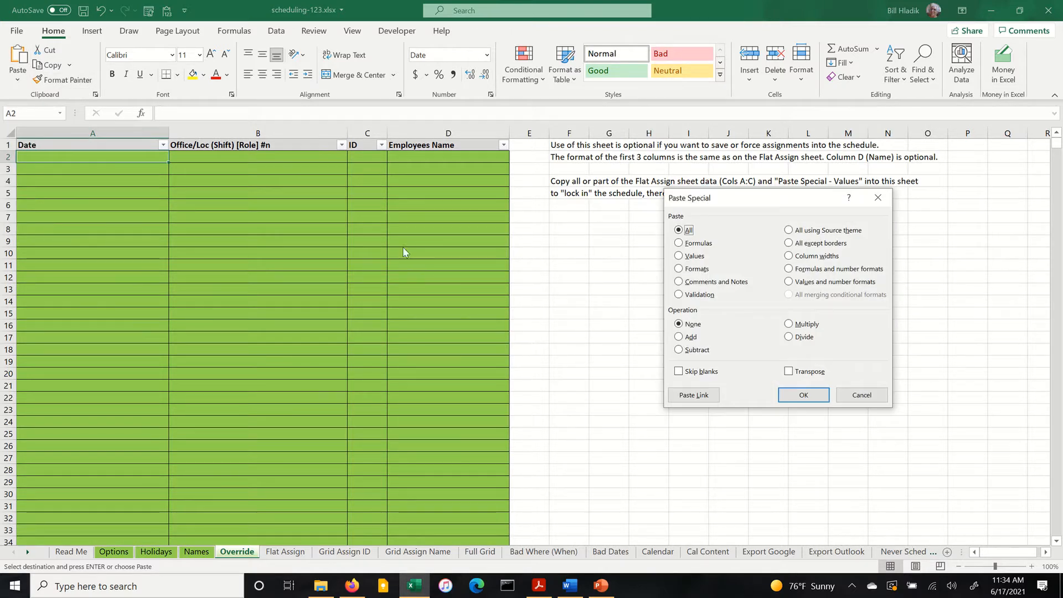
left_click(694, 258)
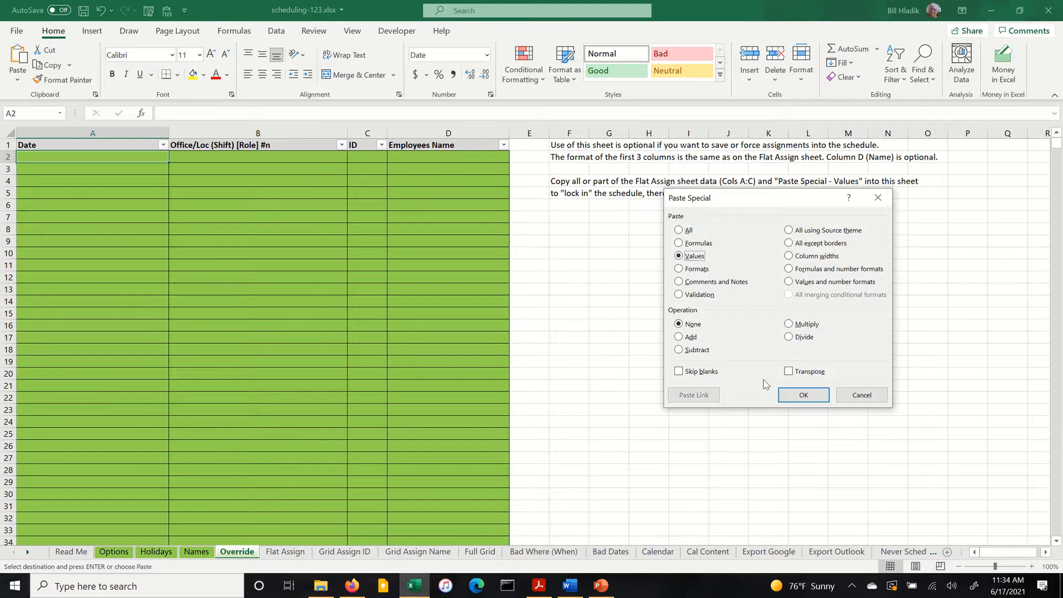
left_click(804, 396)
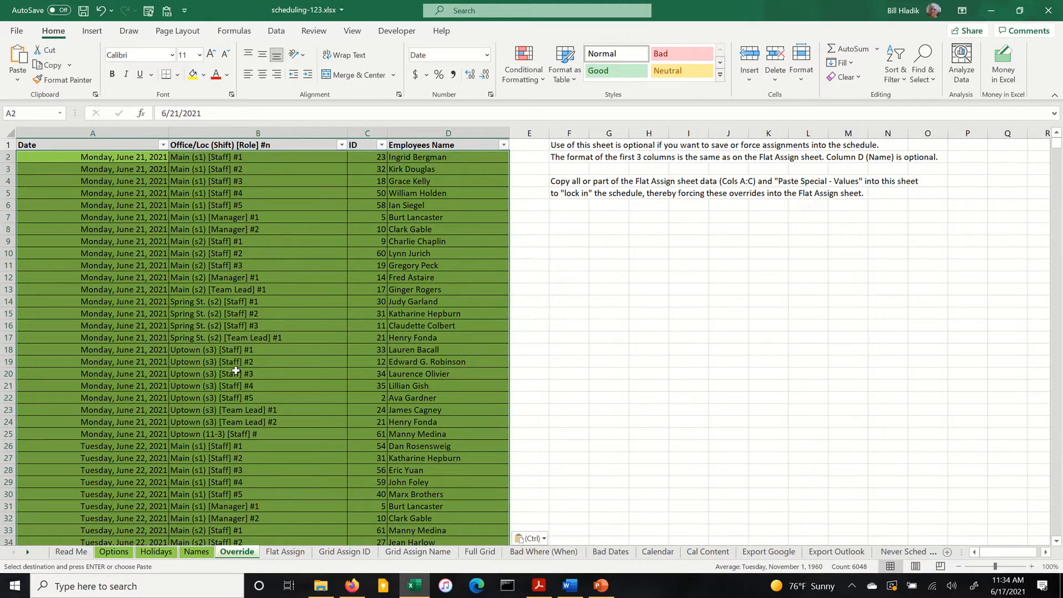
left_click(284, 552)
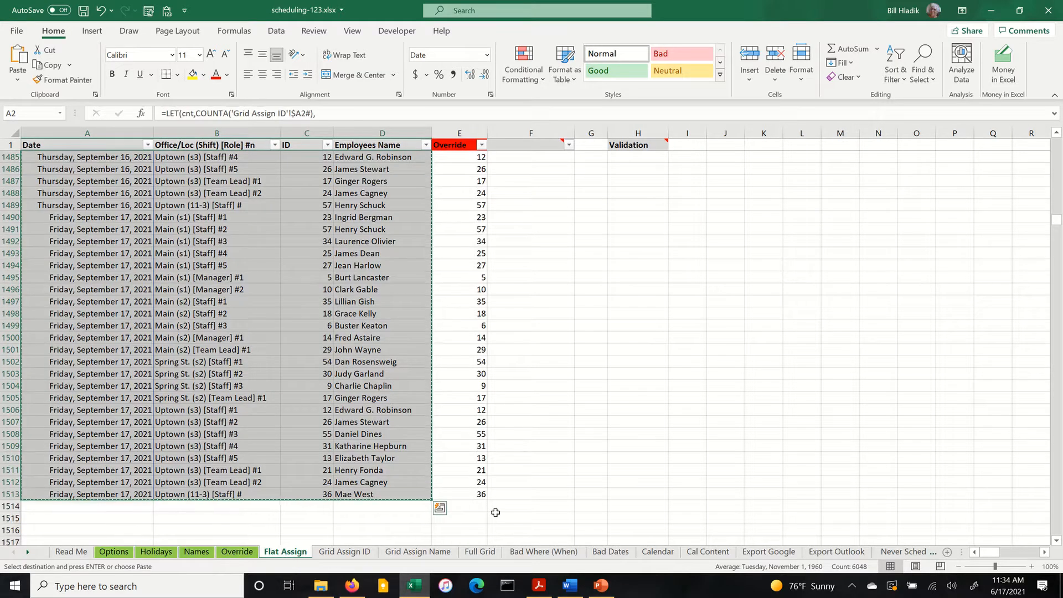
key("ctrl+Home")
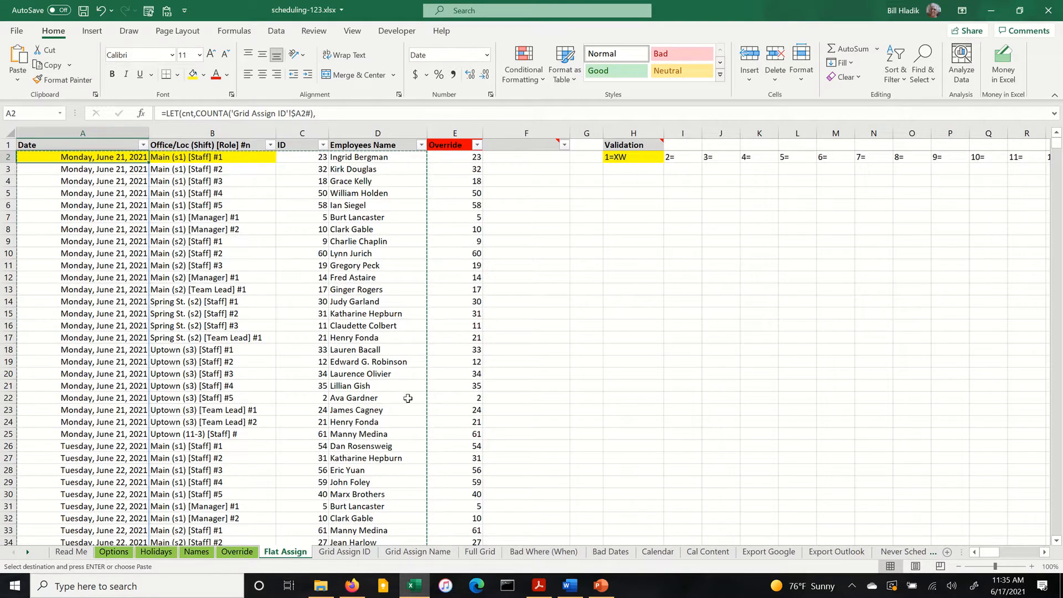
On the Names sheet, enter 7/1/2021-7/30/2021 as the Never Schedule (Exclude) restriction for the employee in row 10.
left_click(201, 556)
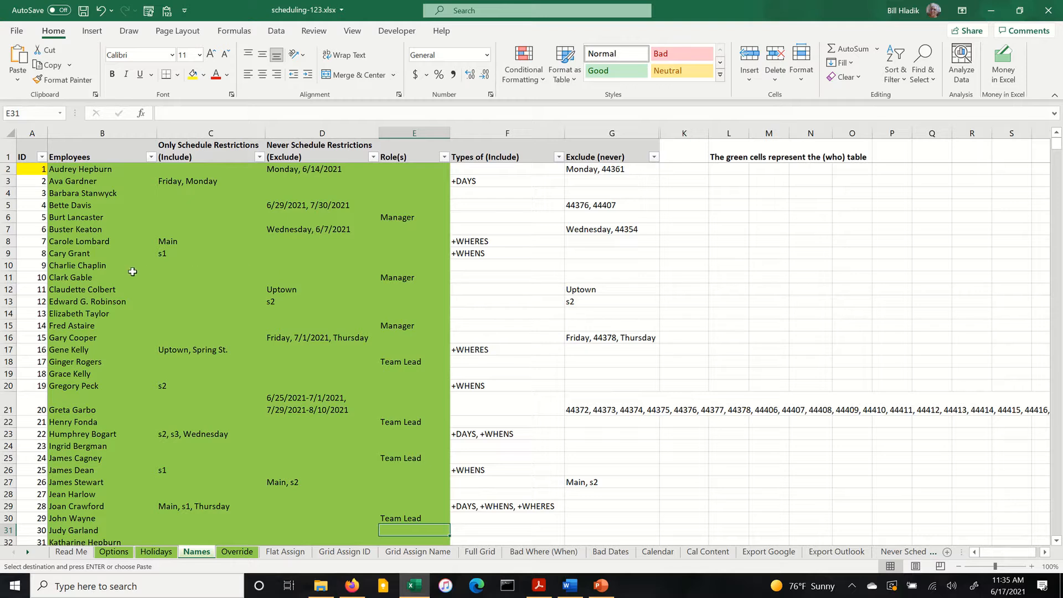
left_click(275, 264)
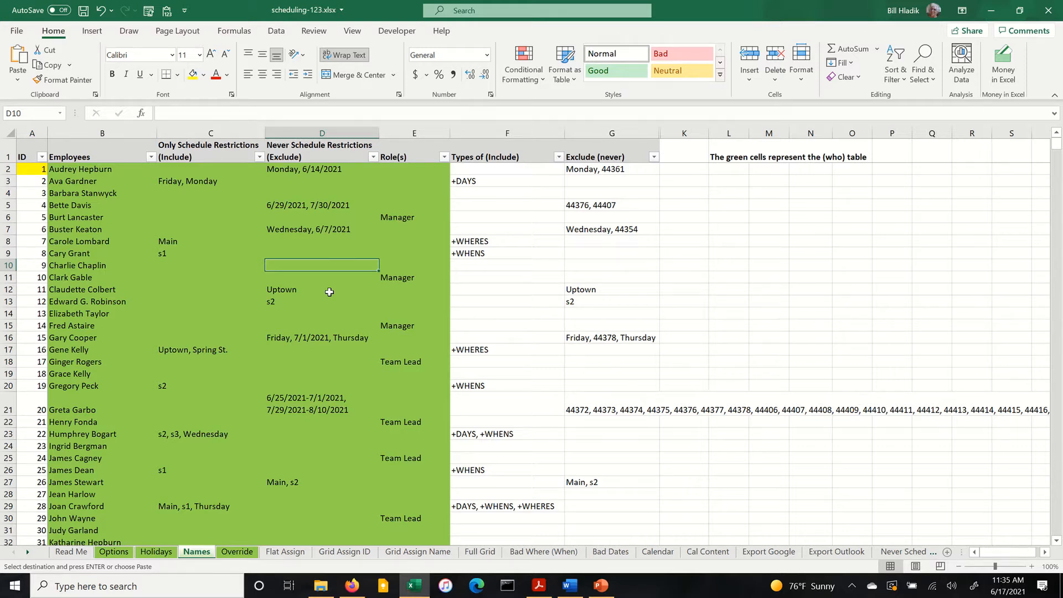
type("7")
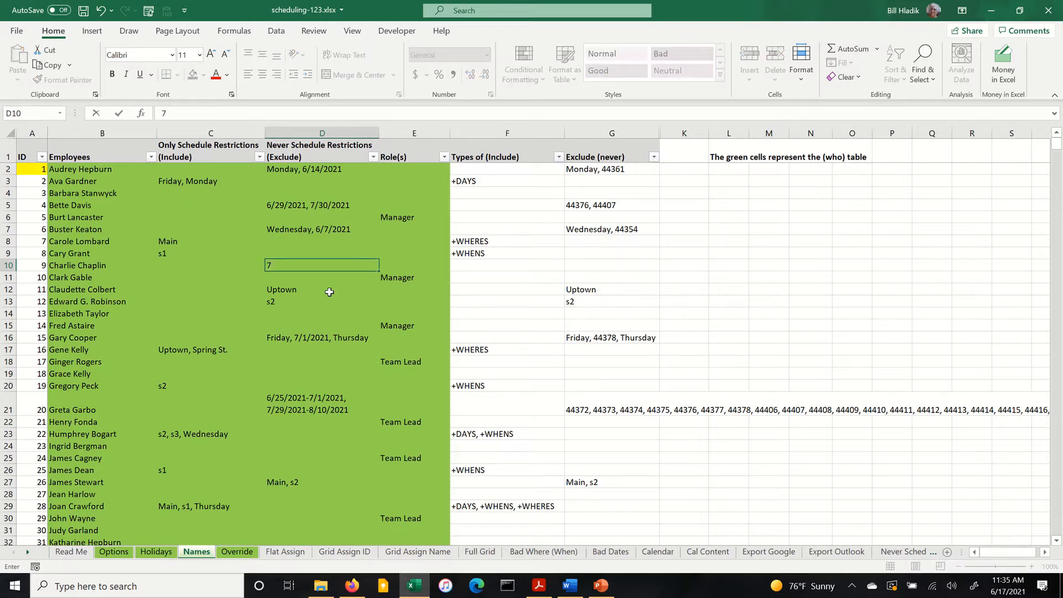
type("/1/2021")
type("-7/30/20210")
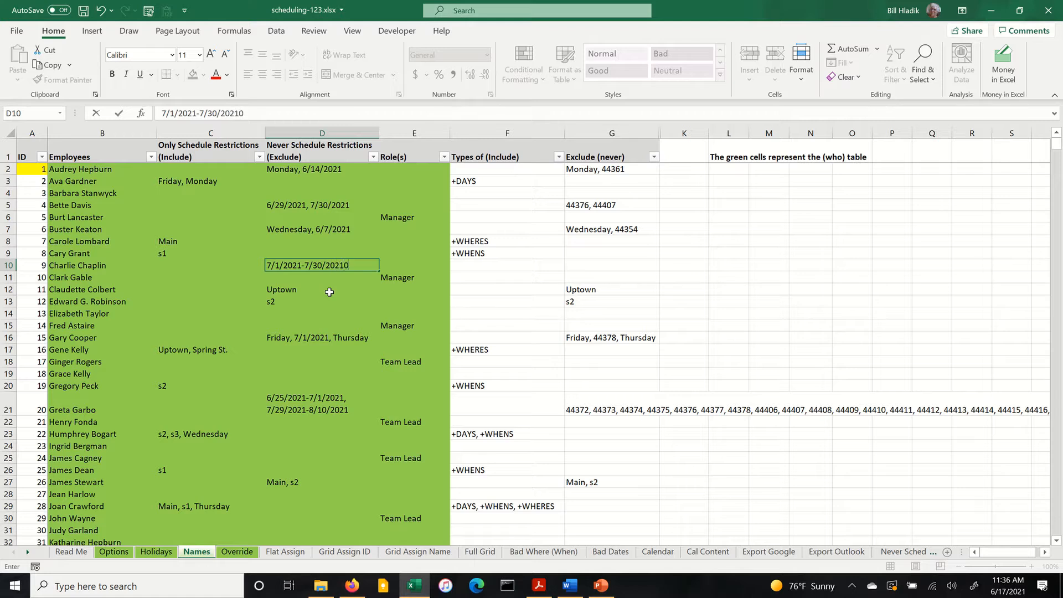
key("BackSpace")
key("BackSpace")
type("1")
key("Return")
key("Up")
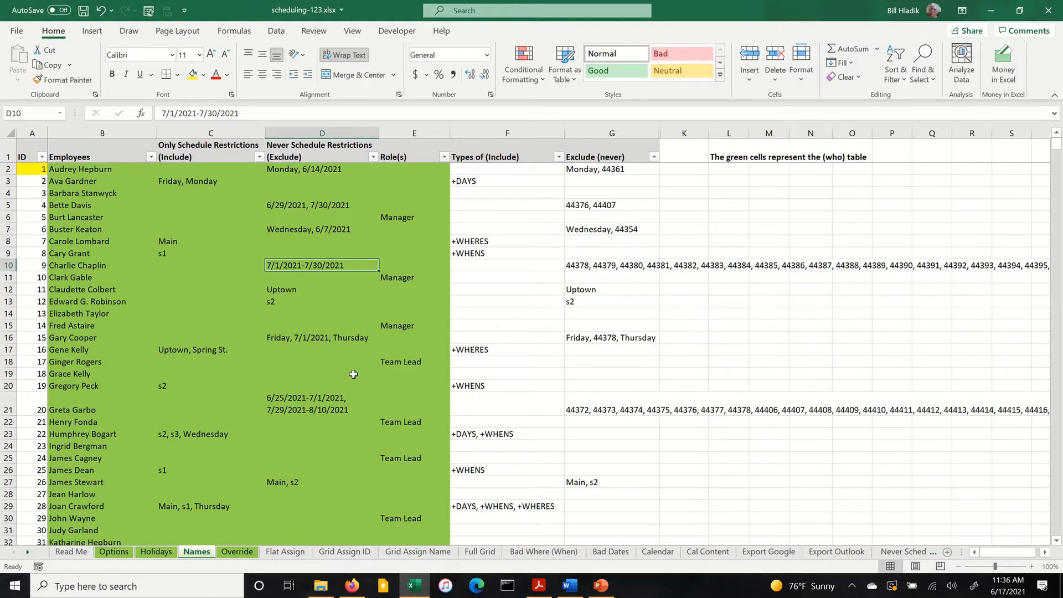
Filter the ID column on the Override sheet to show only ID 9.
left_click(289, 553)
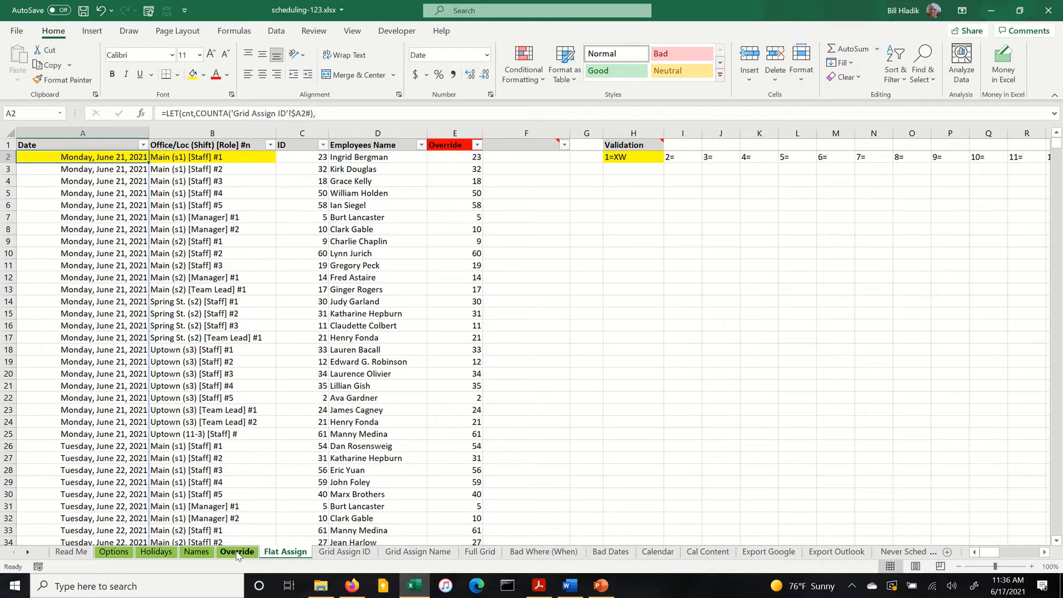
left_click(237, 553)
left_click(281, 481)
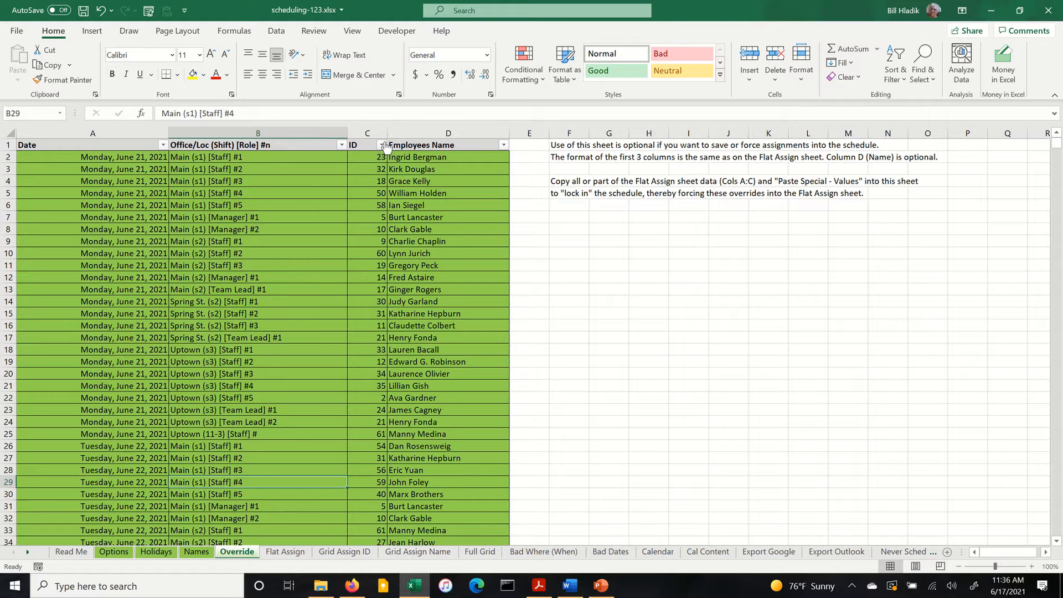
left_click(199, 552)
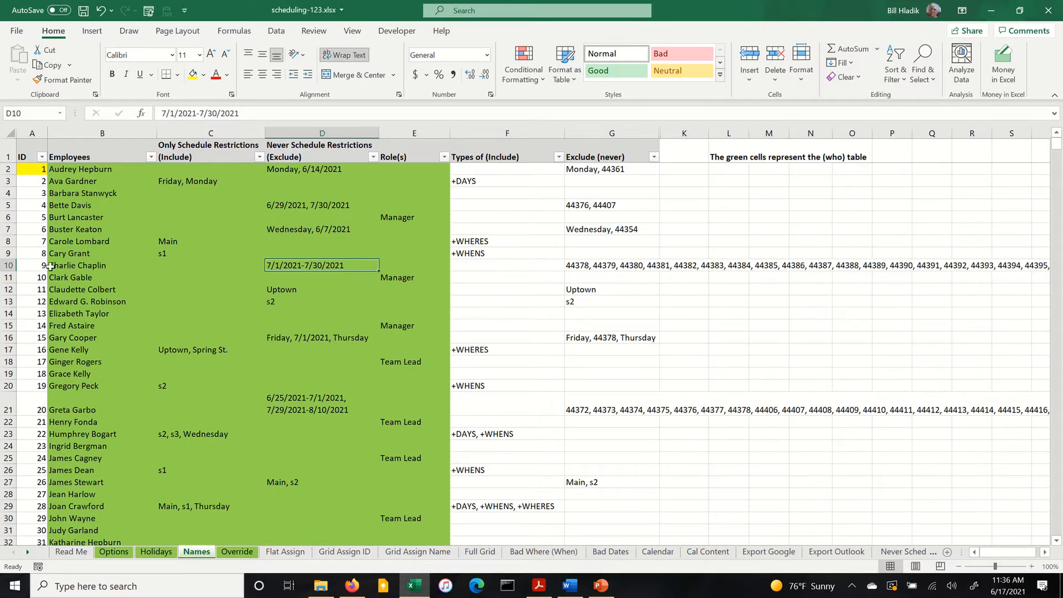
left_click(237, 552)
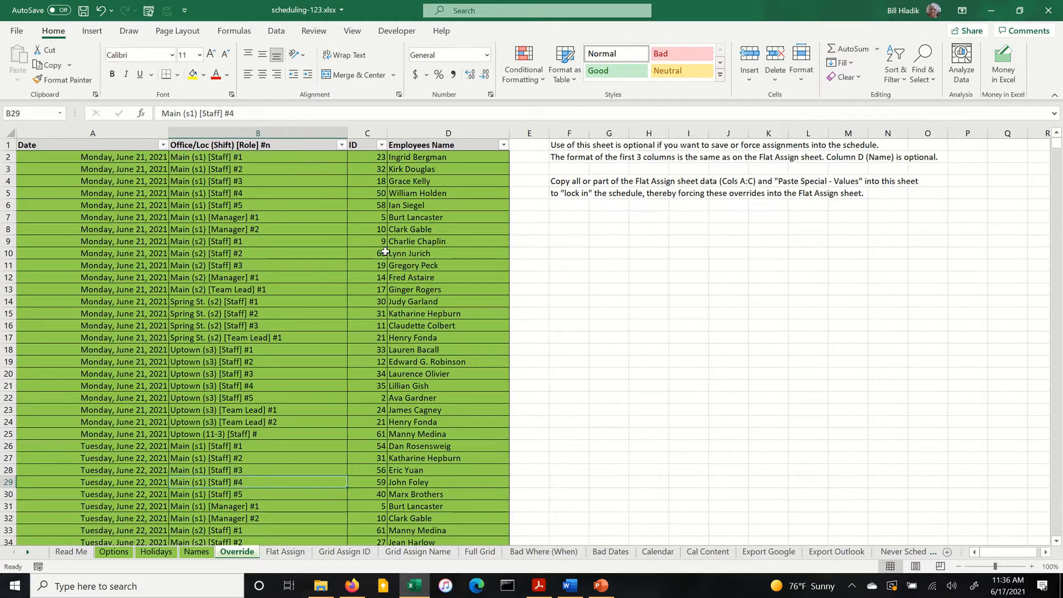
left_click(380, 146)
left_click(282, 295)
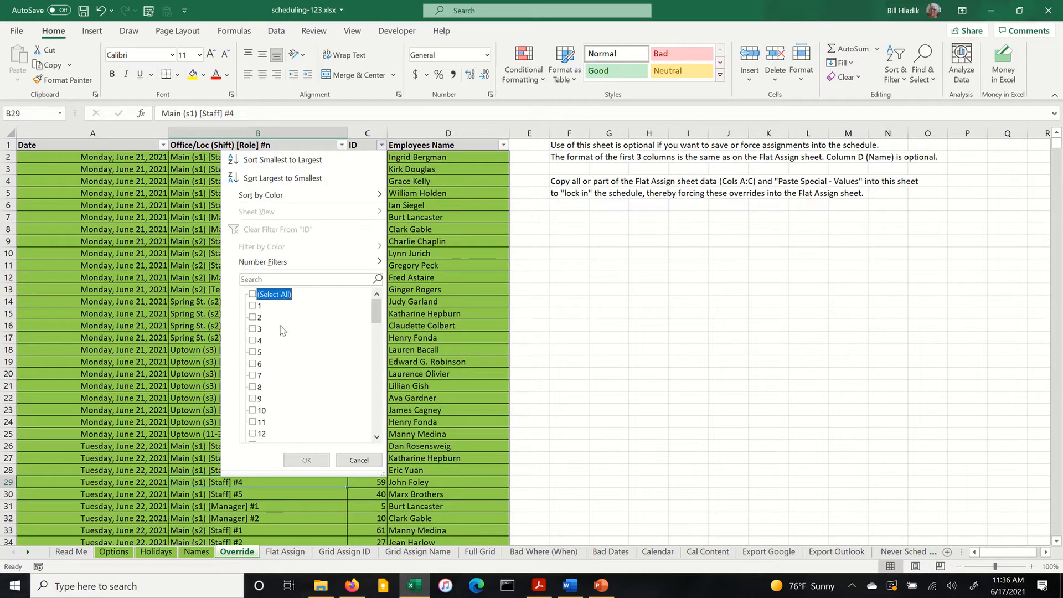
left_click(258, 398)
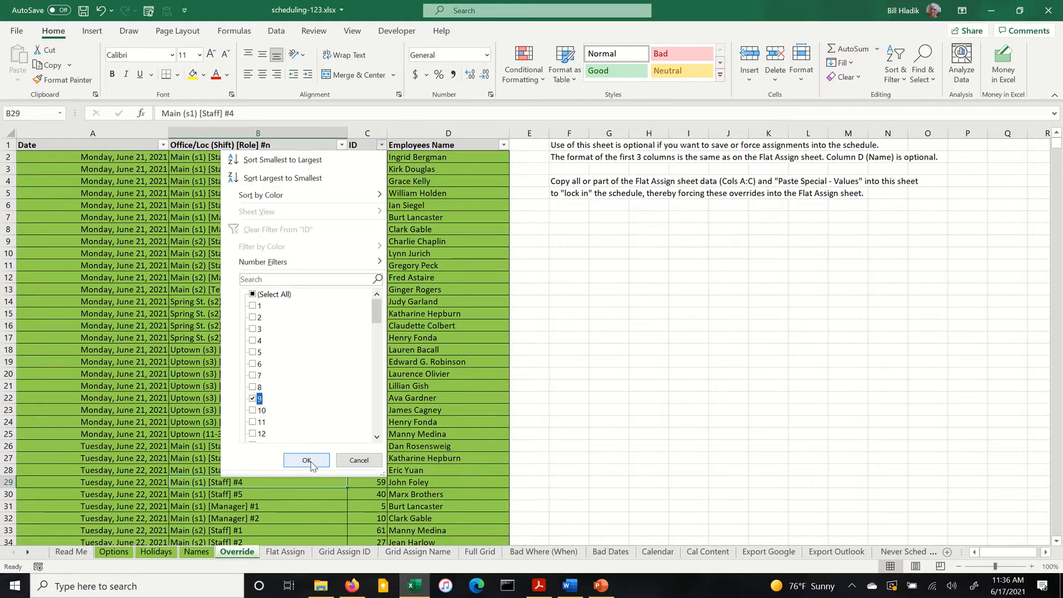
left_click(307, 459)
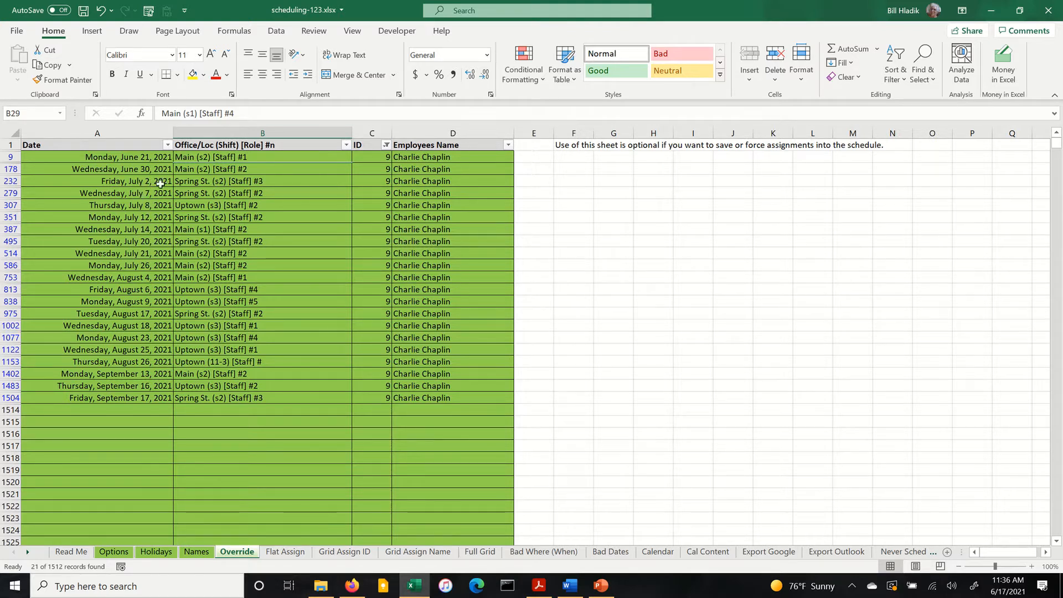
Clear the filtered override entries dated July 2 through July 26, 2021, from Date through Employees Name.
left_click(372, 181)
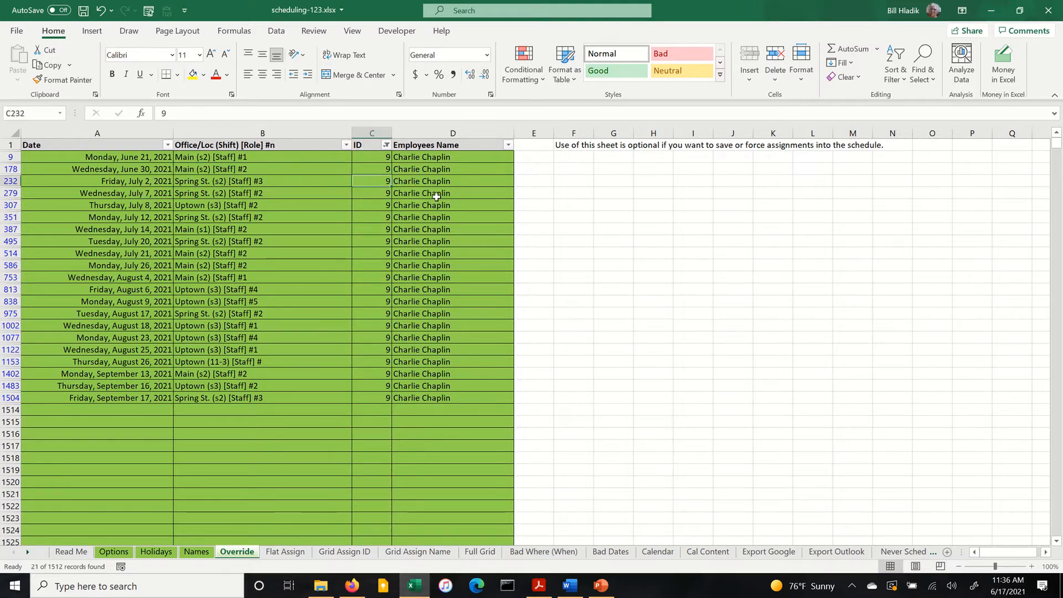
key("Left")
key("Left")
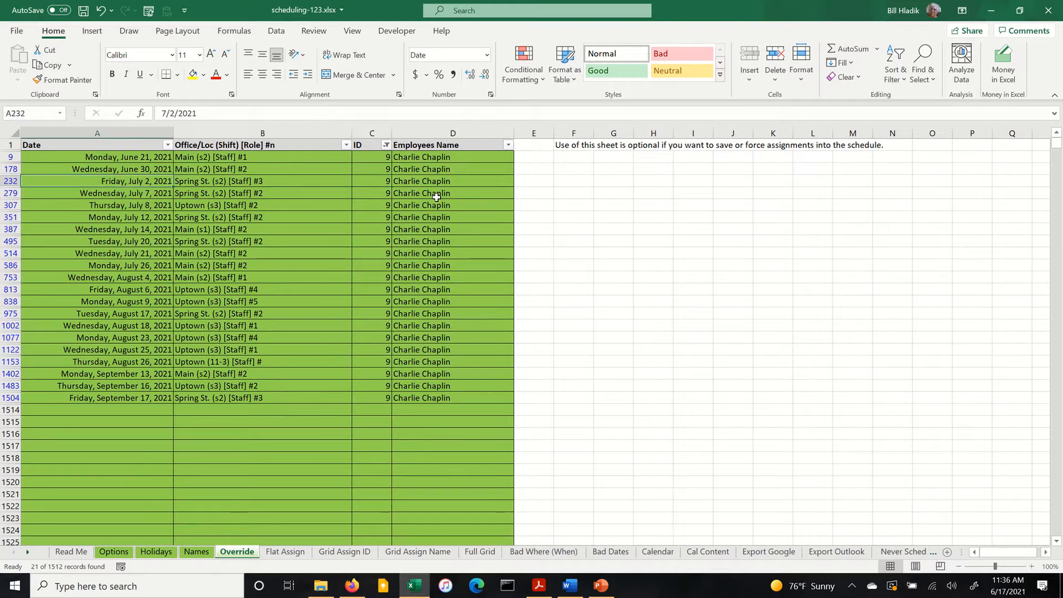
key("shift+Right")
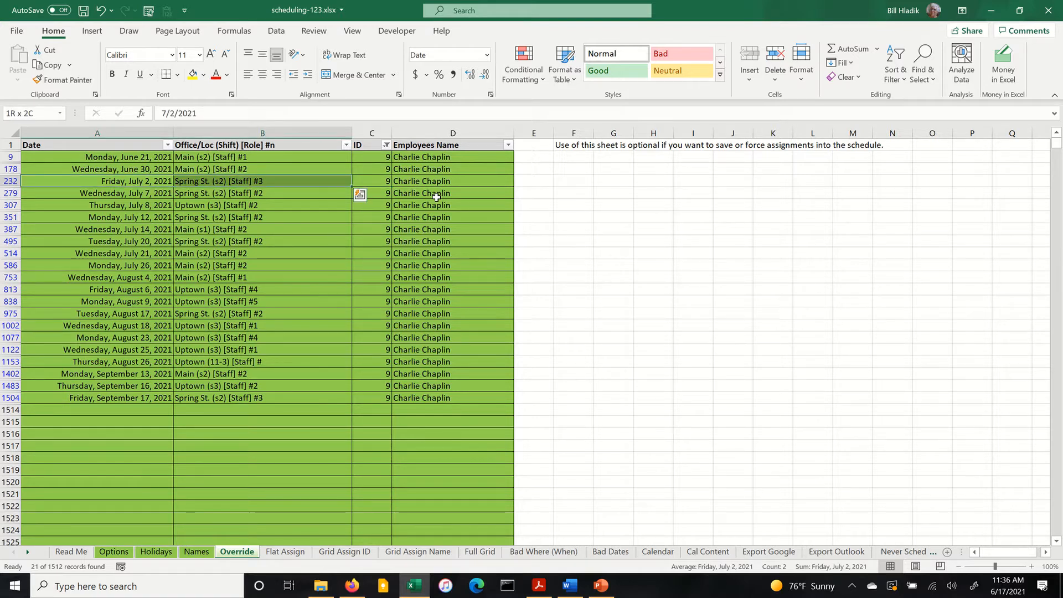
key("shift+Right")
key("shift+Right")
key("shift+Down")
key("shift+Down")
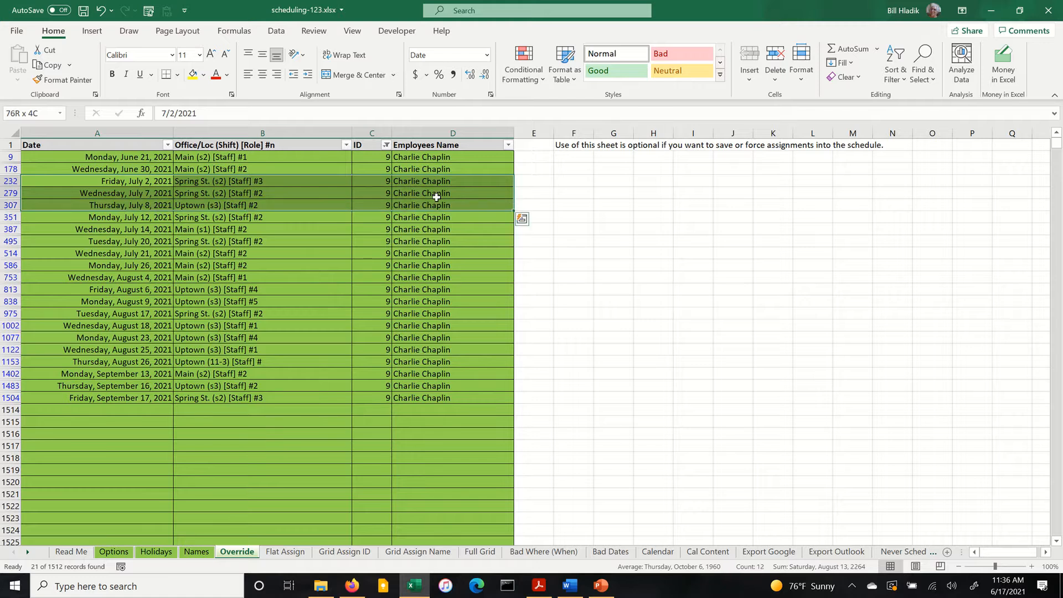
key("shift+Down")
key("shift+Down")
key("shift+Down")
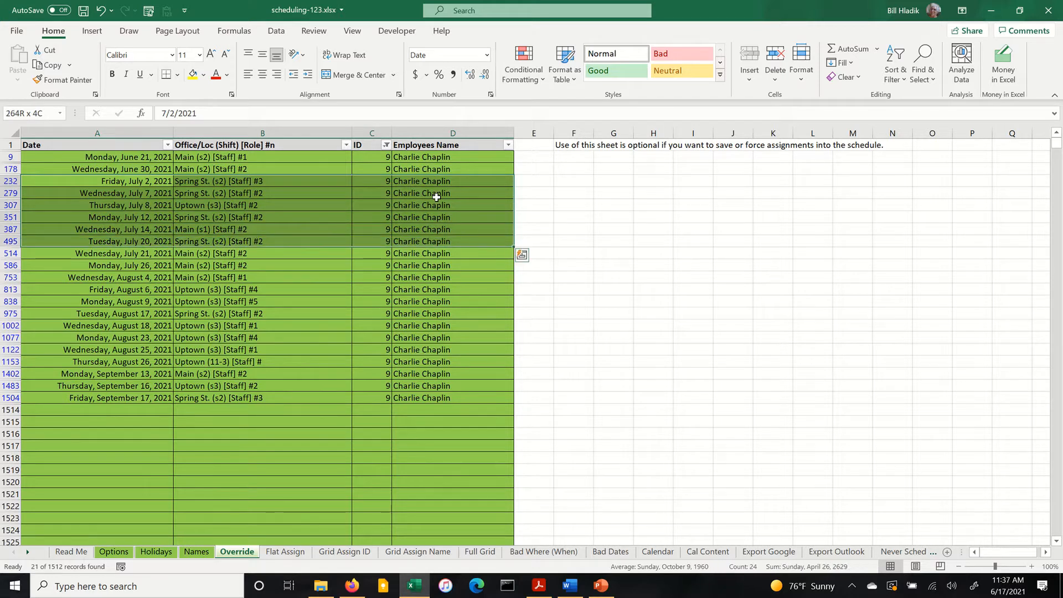
key("shift+Down")
key("shift+Down")
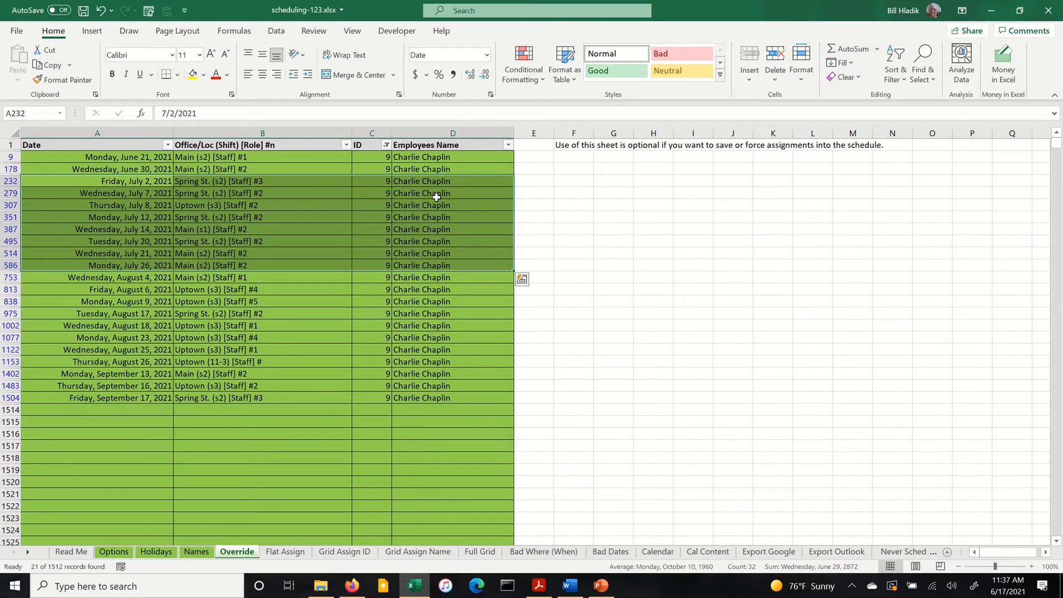
key("Delete")
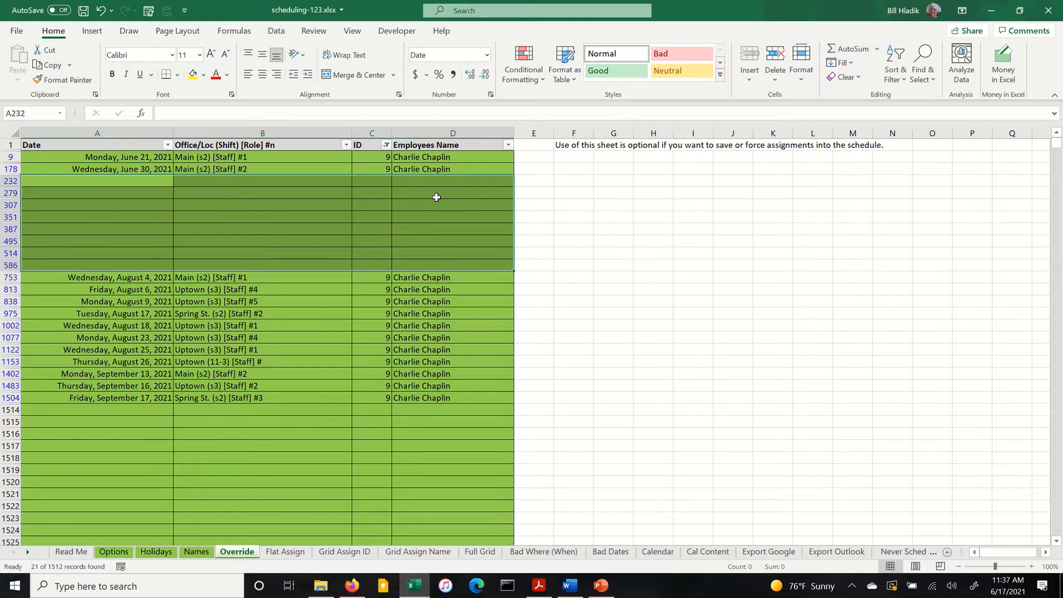
Reset the ID filter on the Override sheet to show all rows.
left_click(387, 145)
left_click(270, 295)
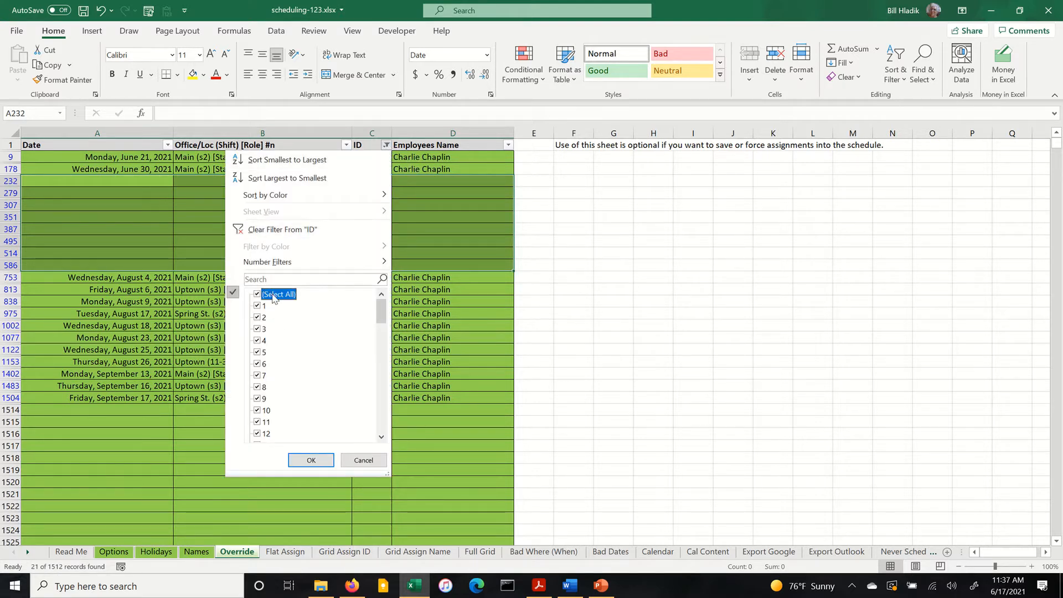
left_click(308, 461)
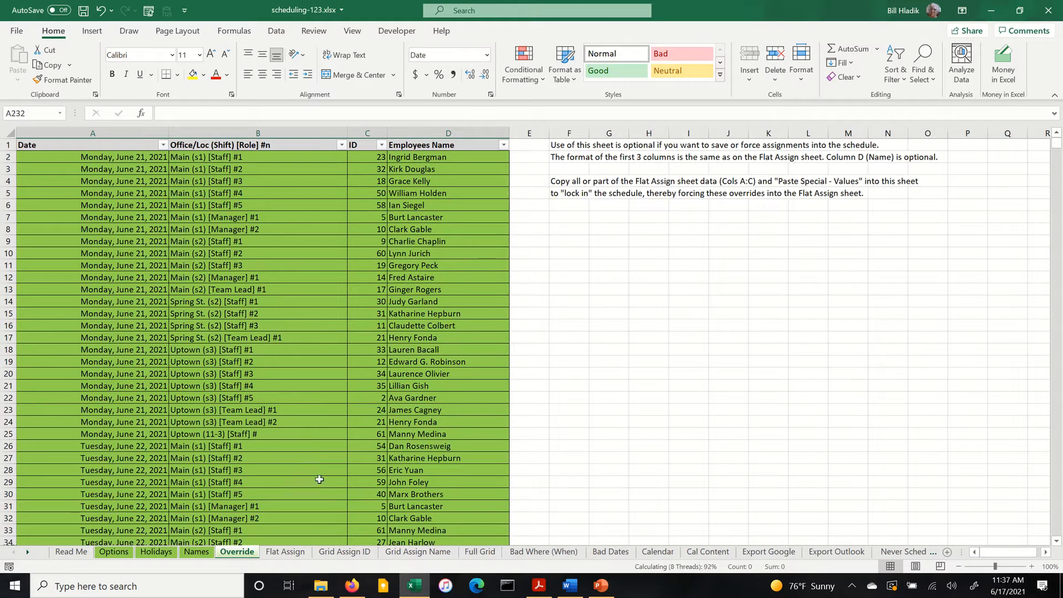
Examine the July assignments on the Flat Assign sheet for rows with an empty Override cell and their replacement employees.
left_click(285, 552)
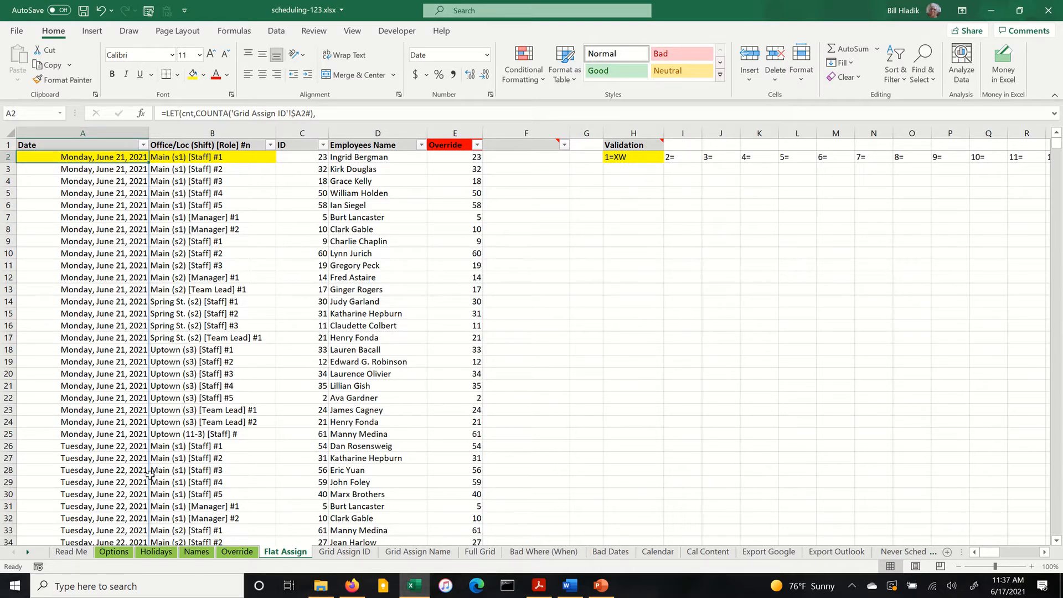
key("Page_Down")
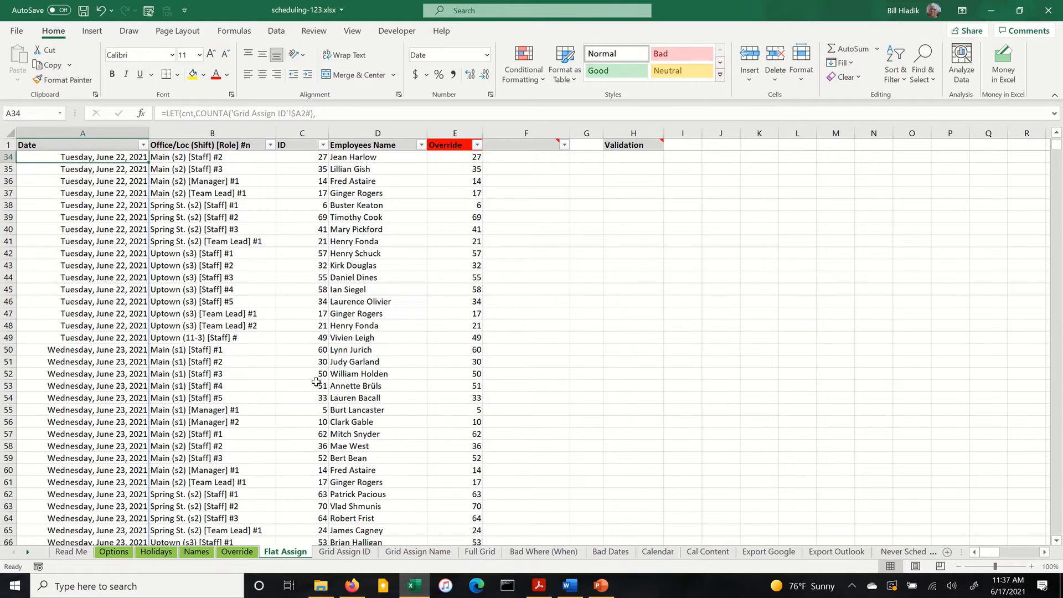
key("Page_Down")
key("Page_Down")
key("Page_Down")
key("Page_Down")
key("Page_Down")
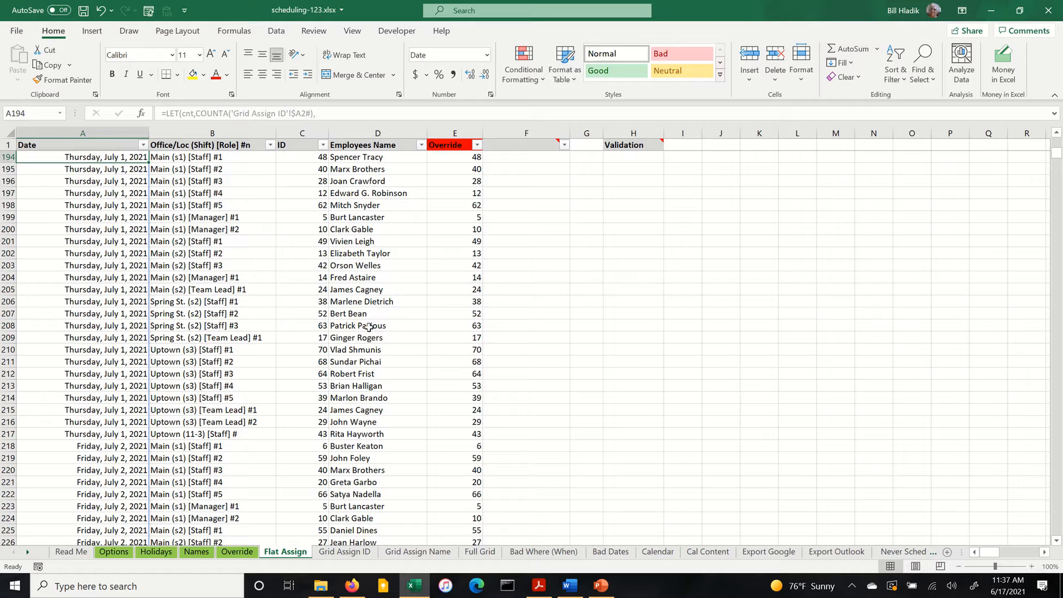
scroll(383, 322, "down", 8)
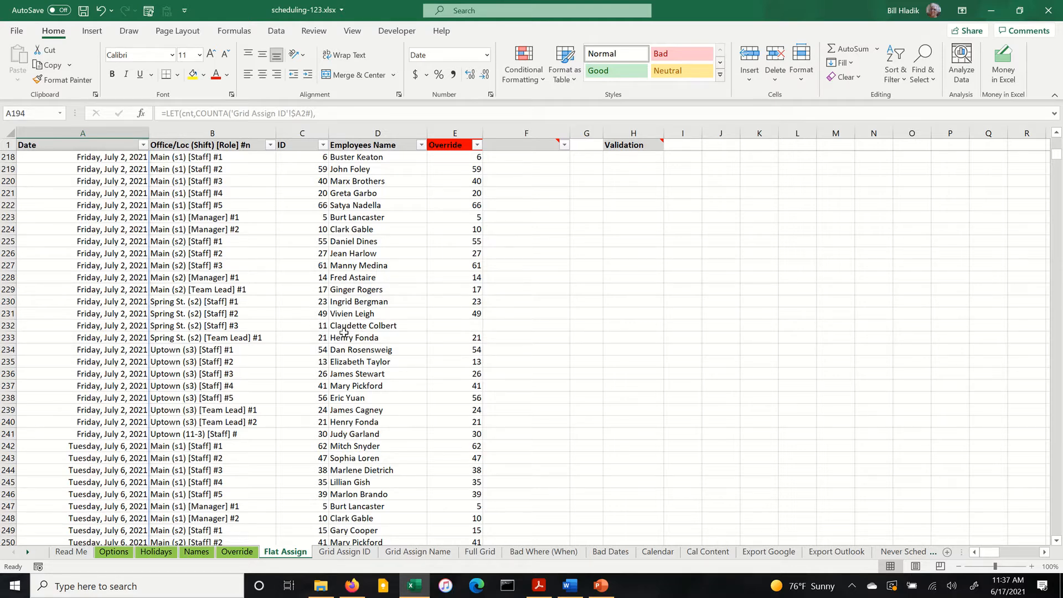
scroll(533, 364, "down", 7)
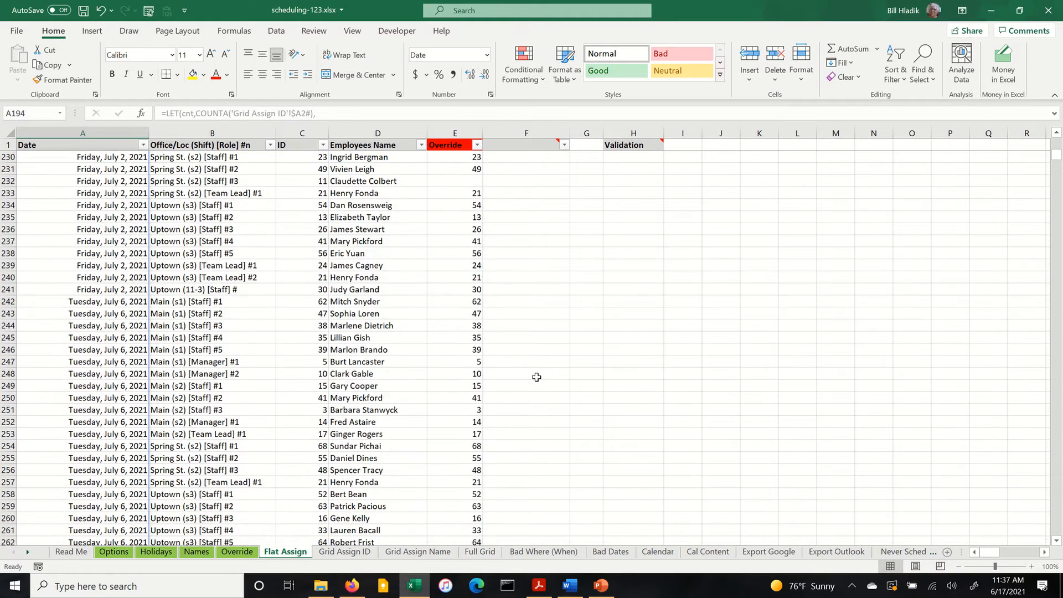
scroll(536, 378, "down", 10)
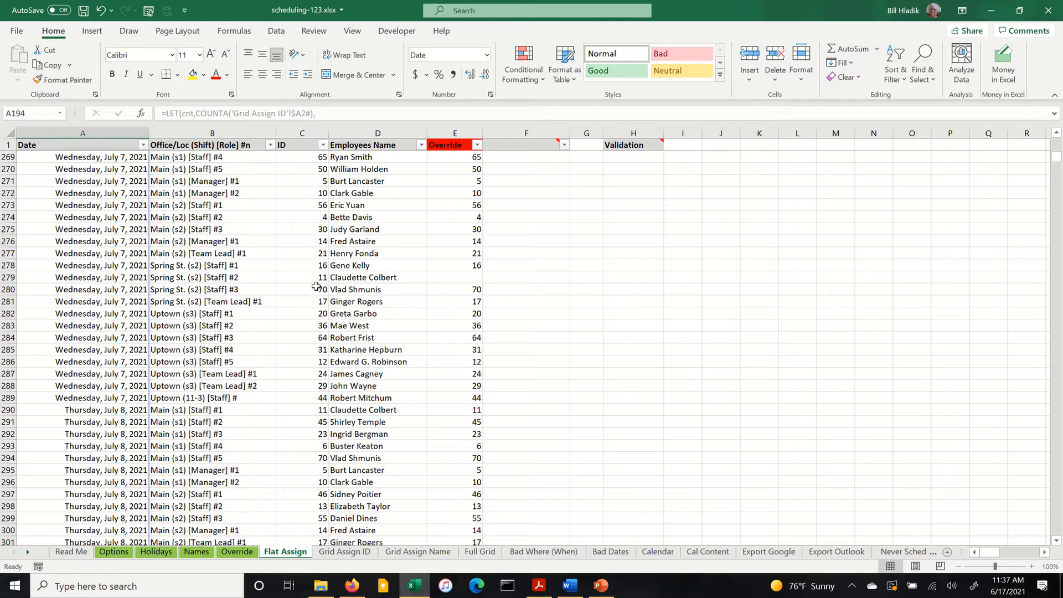
scroll(551, 321, "down", 11)
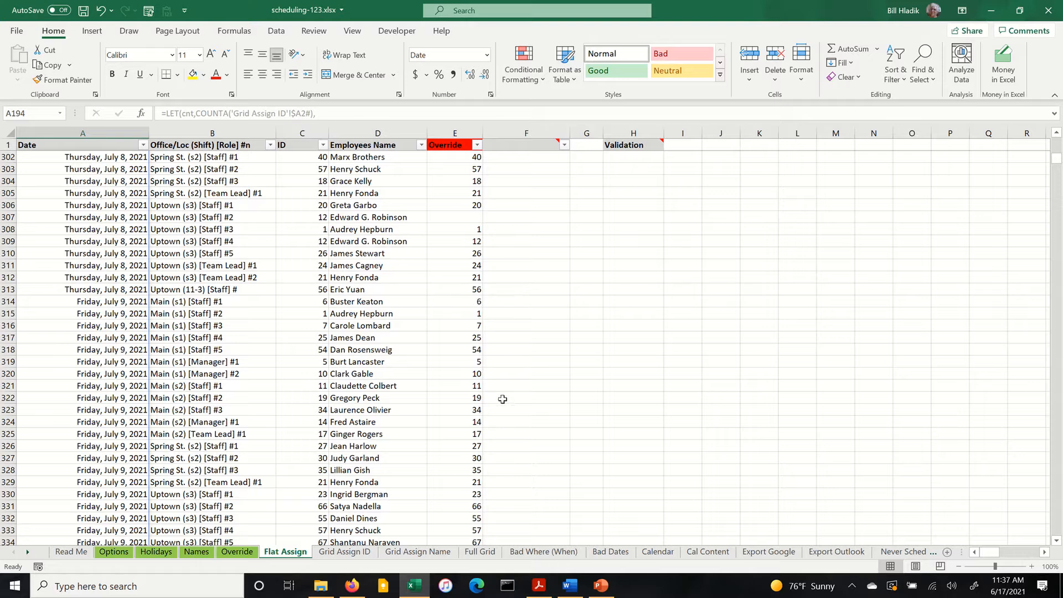
scroll(506, 397, "down", 10)
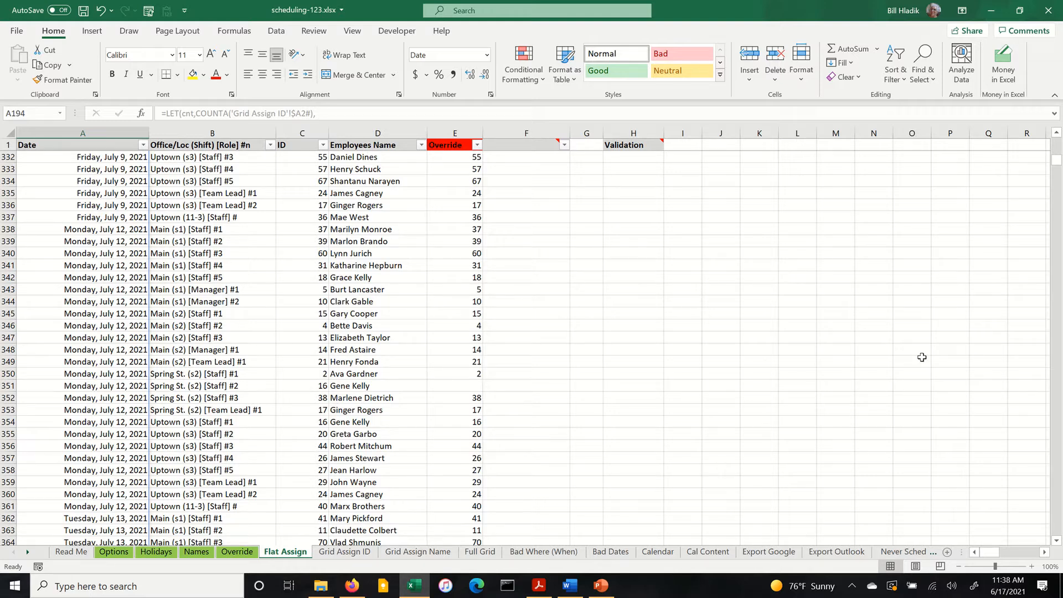
Filter the Override column on Flat Assign to blanks only, select the reassigned July rows in columns A to D, and return to the Names sheet.
key("ctrl+Home")
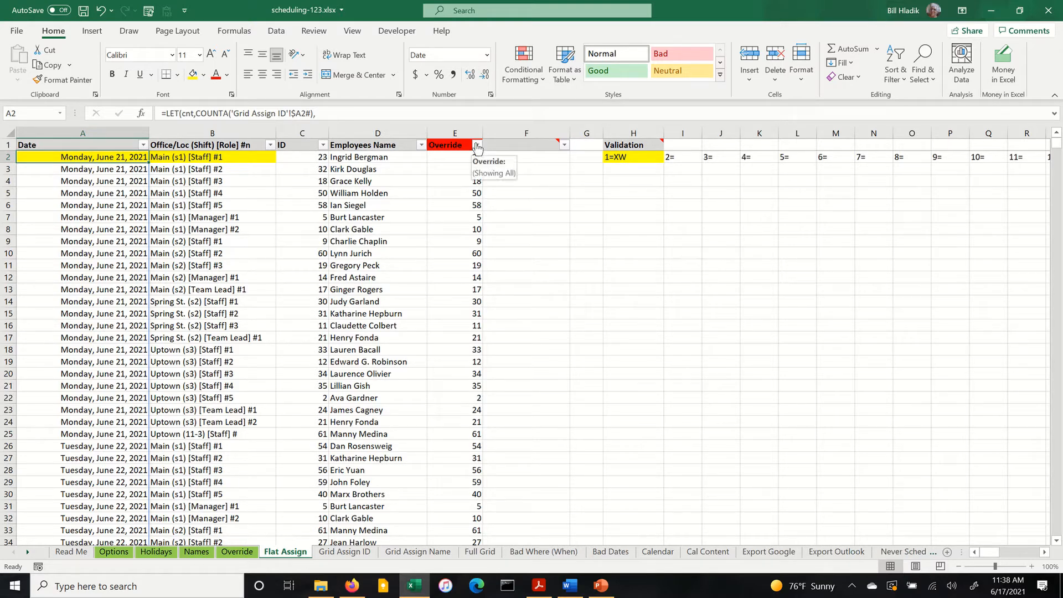
left_click(477, 145)
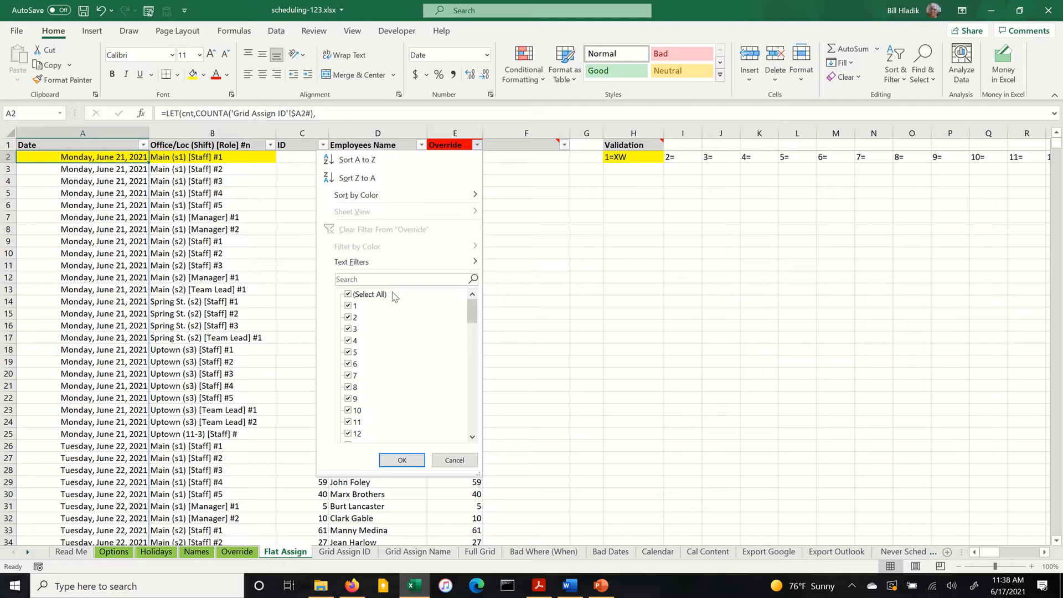
left_click(359, 296)
left_click_drag(470, 308, 473, 437)
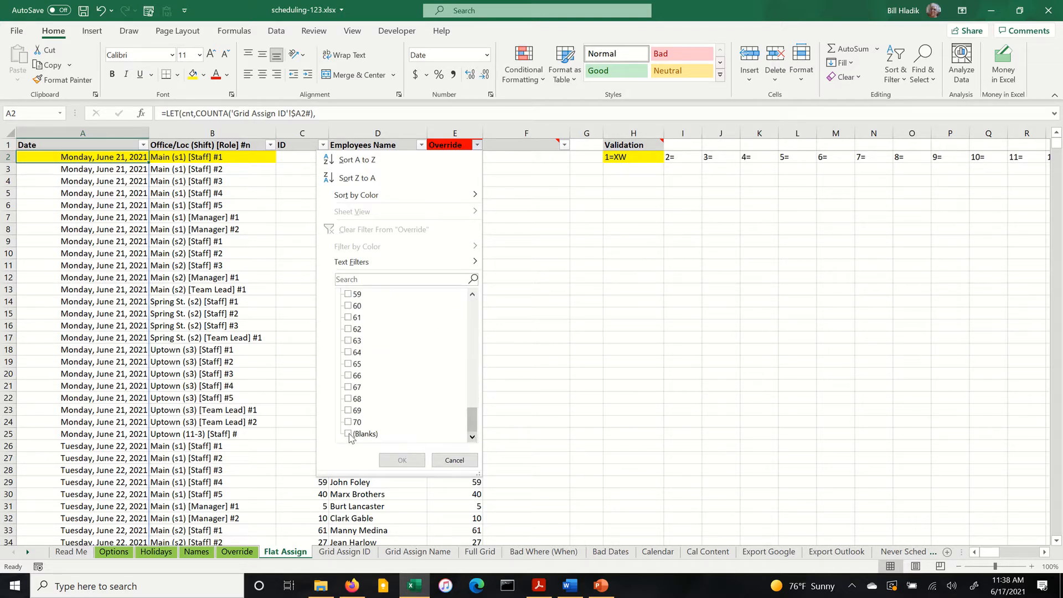
left_click(349, 435)
left_click(402, 460)
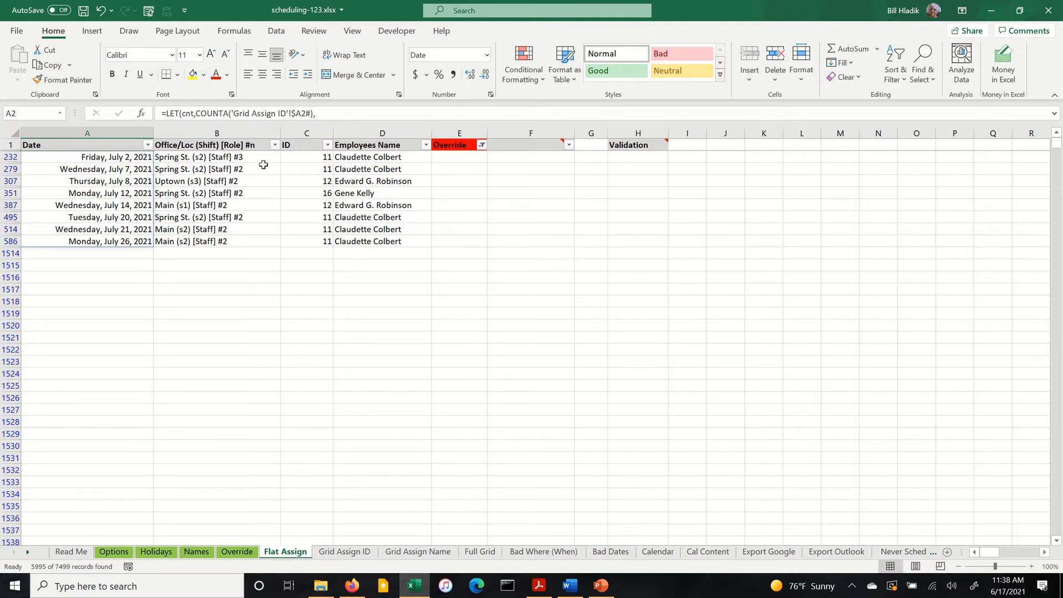
left_click_drag(120, 159, 338, 242)
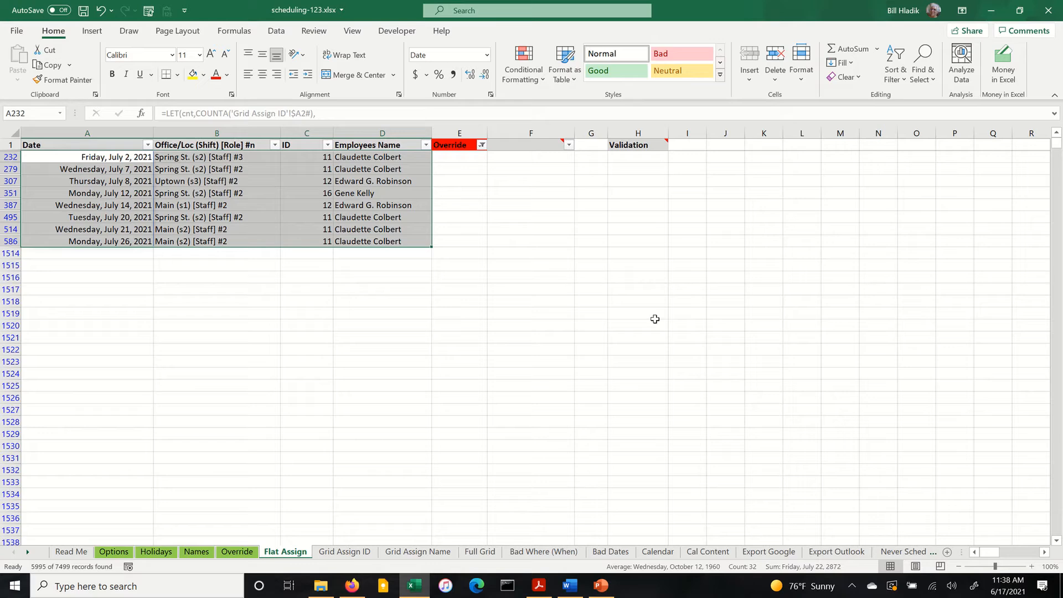
left_click(205, 553)
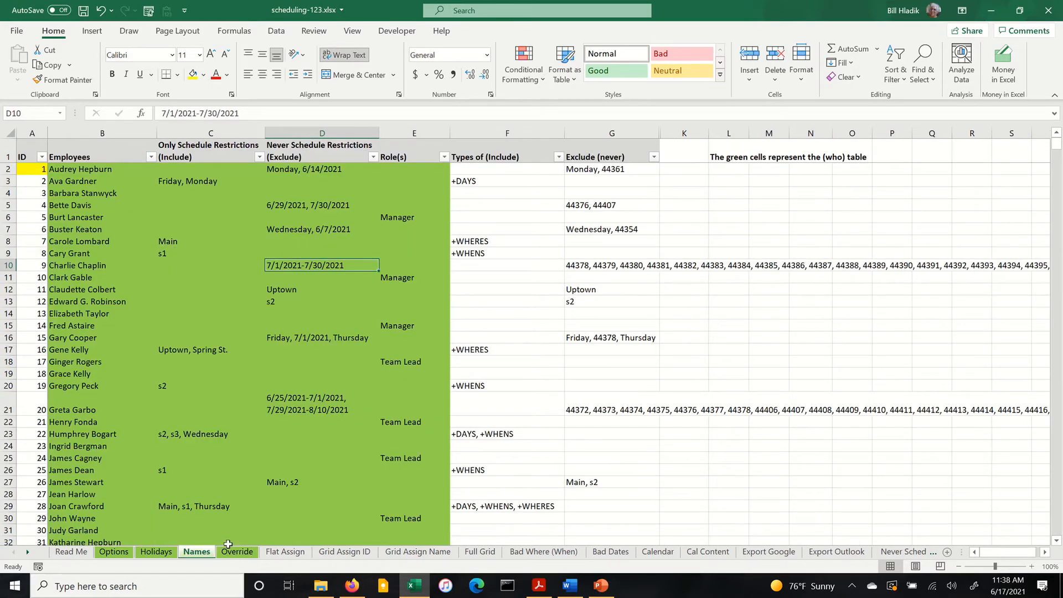
Reset the Override column filter on the Flat Assign sheet to show all rows.
left_click(237, 552)
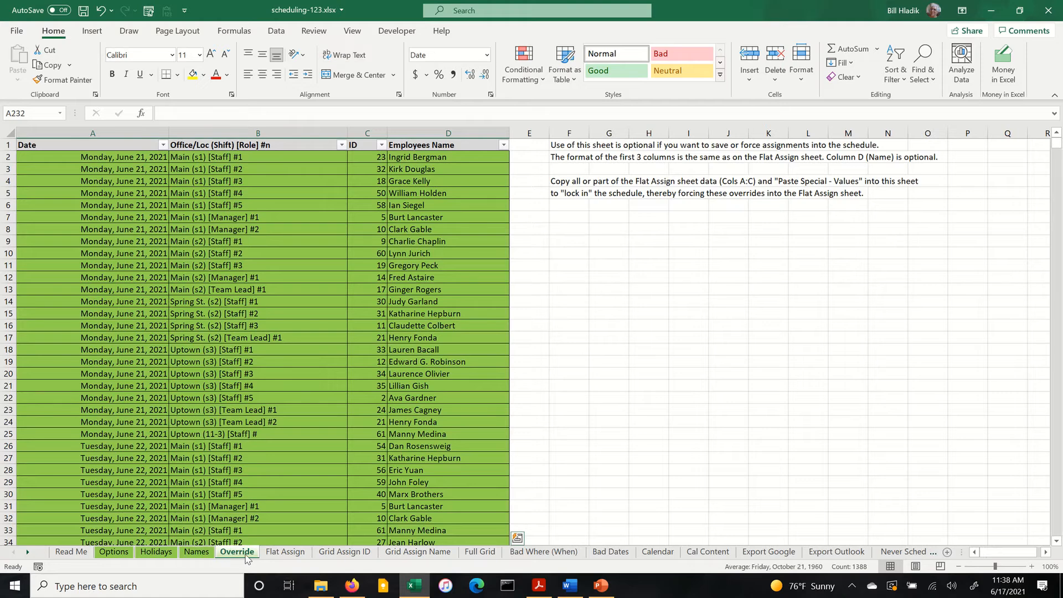
left_click(285, 552)
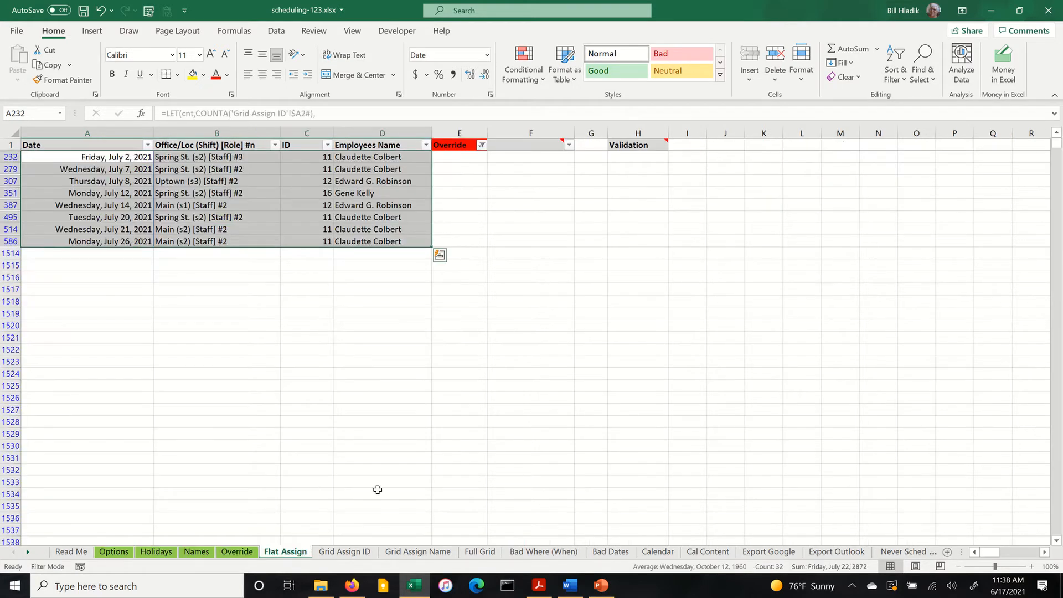
left_click(482, 145)
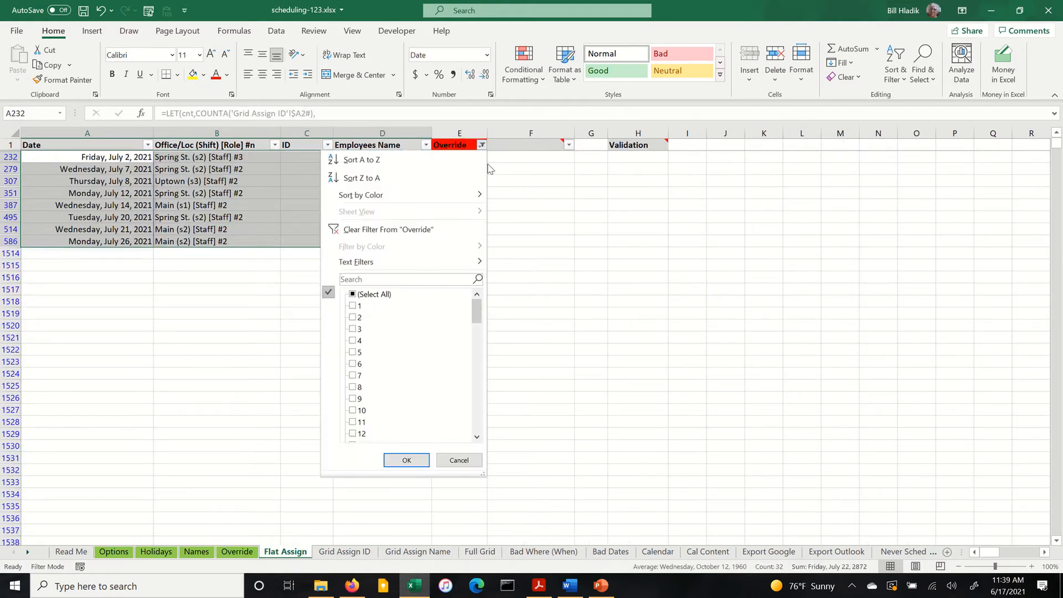
left_click(356, 296)
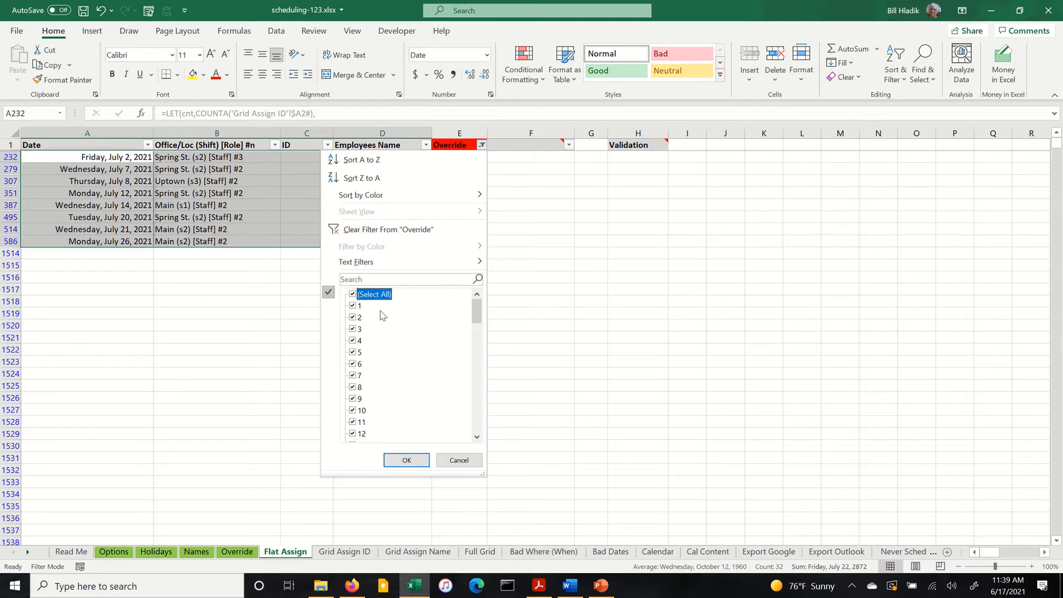
left_click(407, 460)
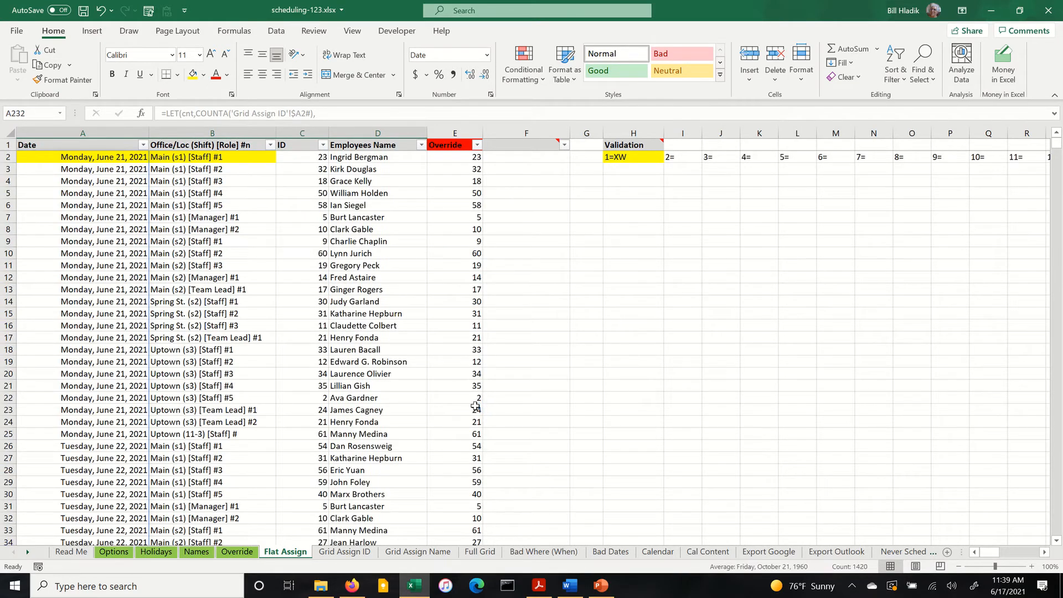
Select and copy all Flat Assign data rows, from cell A2 to row 1513, Date through Override.
key("ctrl+Home")
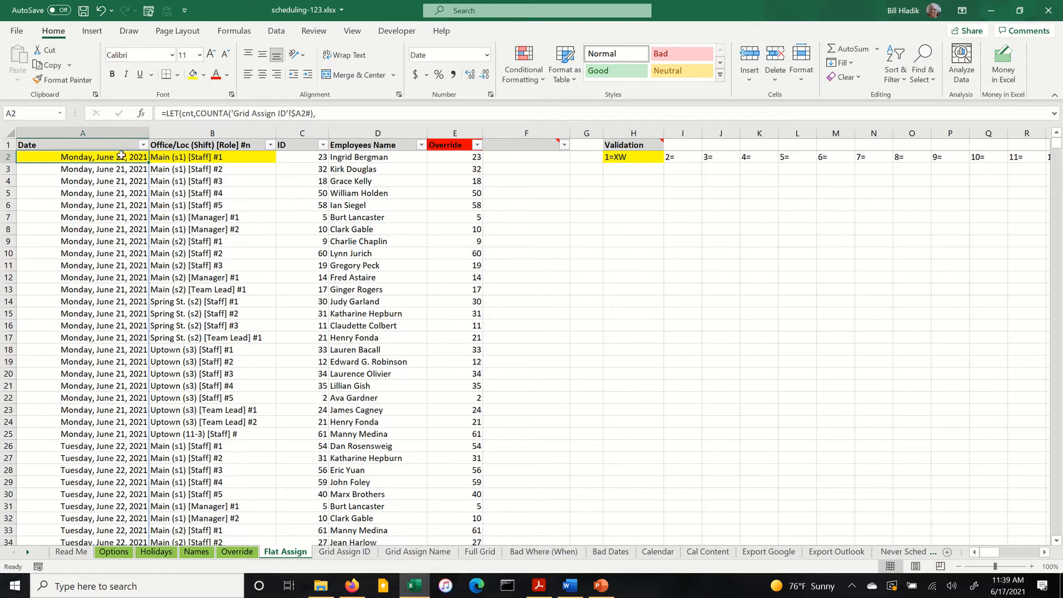
key("ctrl+shift+Right")
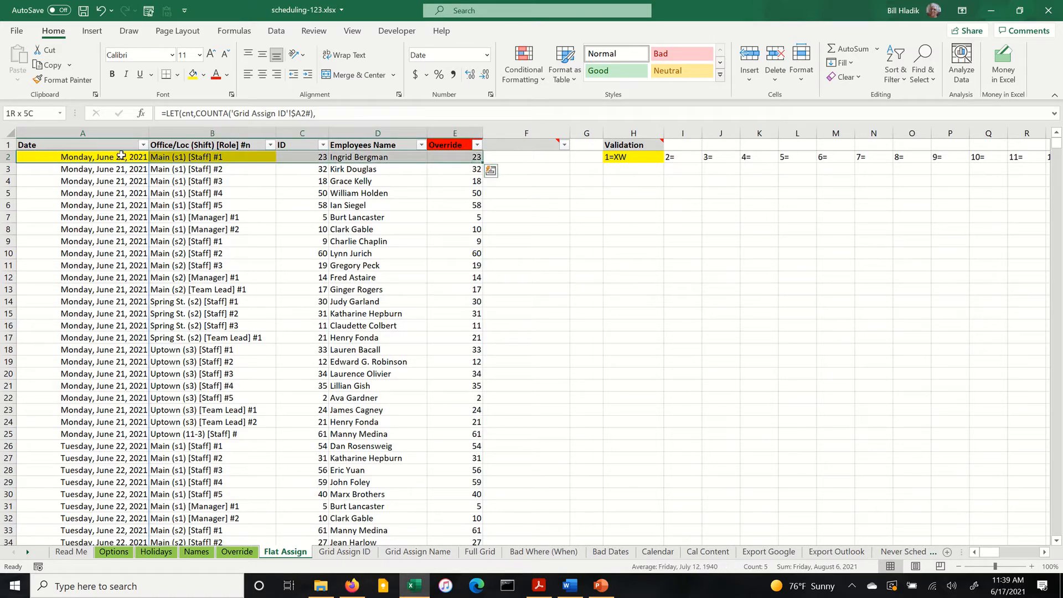
key("End")
key("shift+Down")
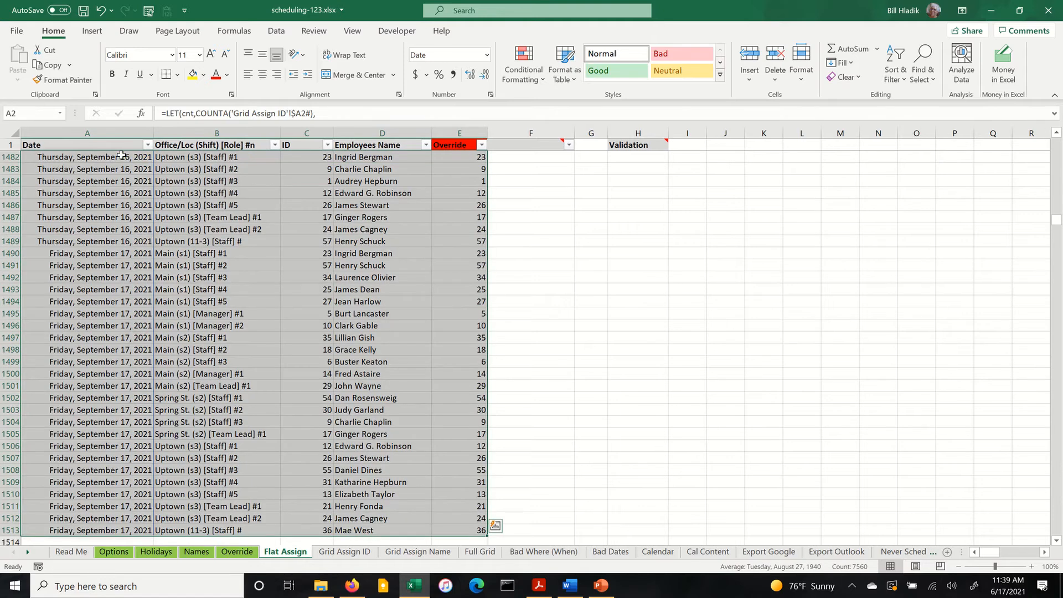
key("ctrl+c")
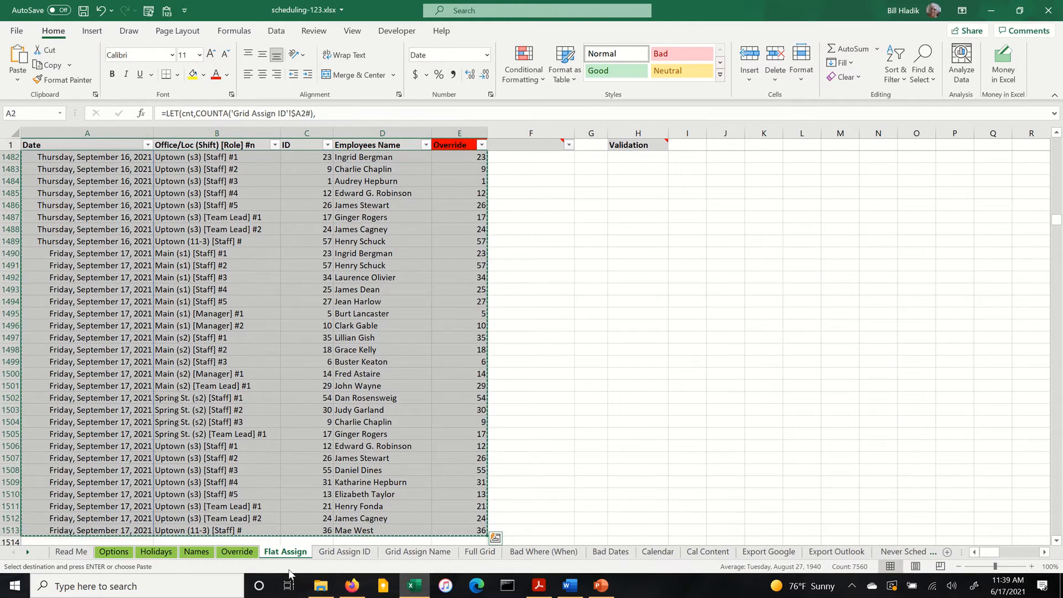
Try pasting the copied five-column Flat Assign data as values into the Override sheet starting at cell A2.
left_click(239, 553)
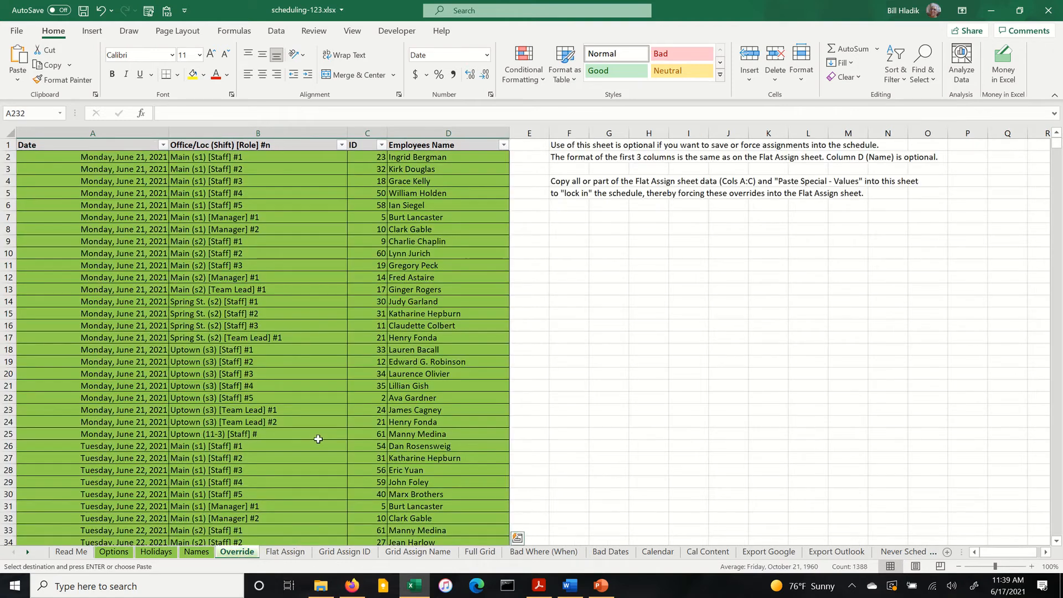
left_click(114, 157)
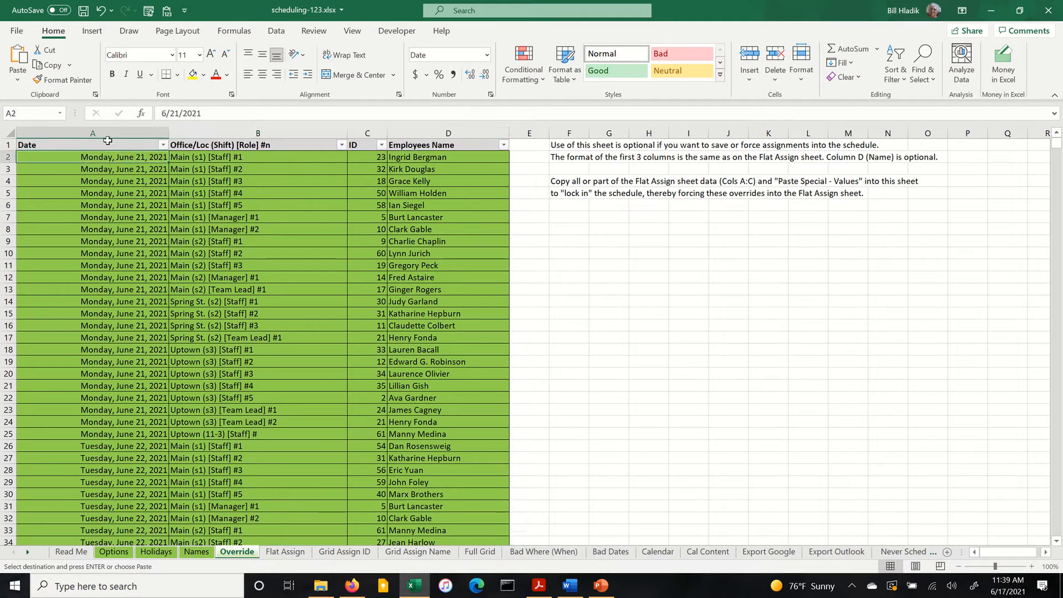
left_click(17, 80)
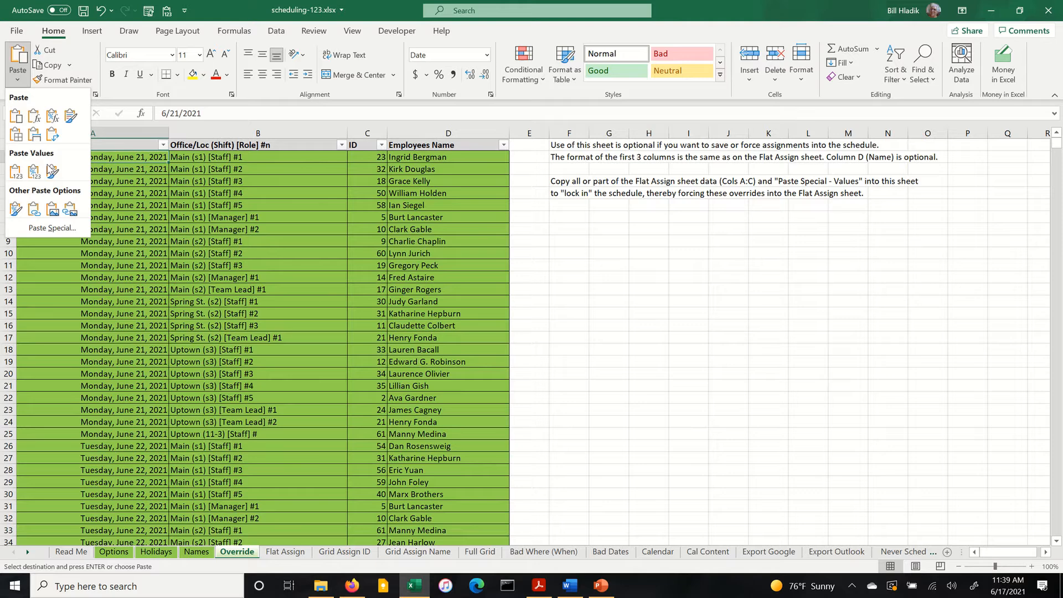
left_click(50, 230)
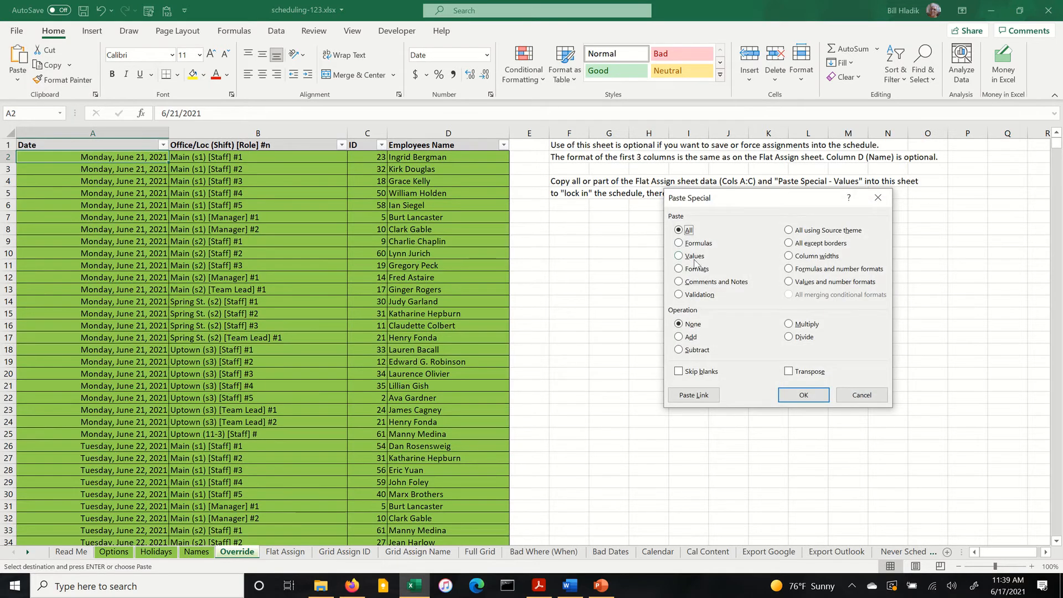
left_click(695, 258)
left_click(805, 395)
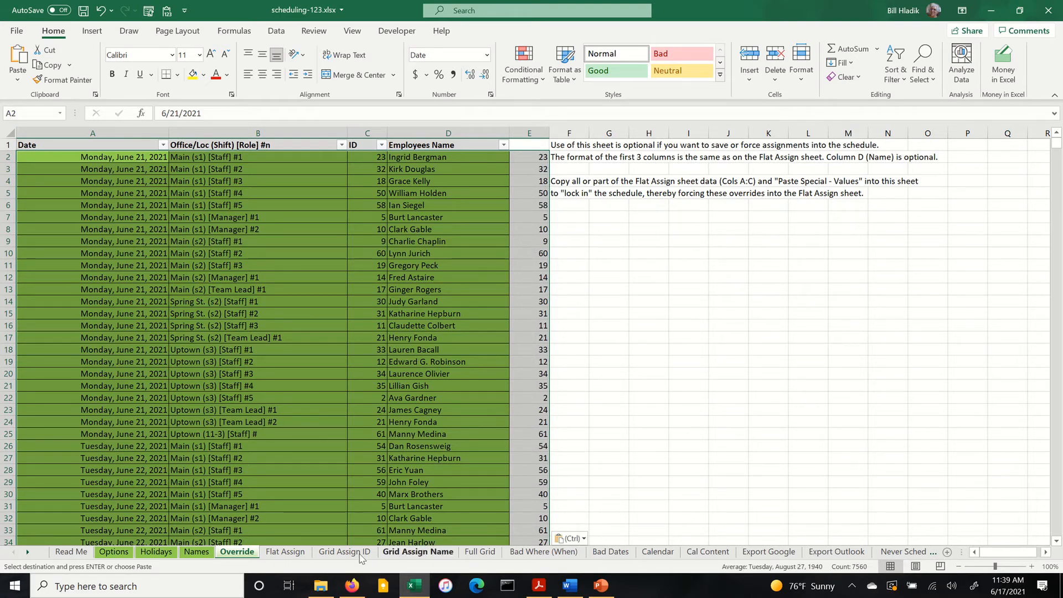
Undo the five-column values paste on the Override sheet.
left_click(283, 551)
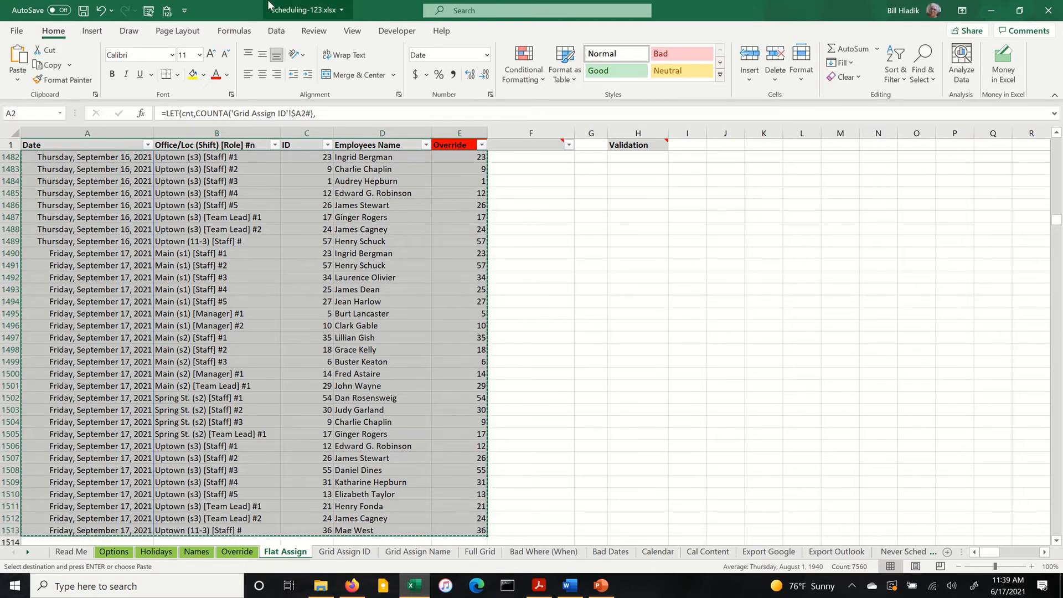
left_click(99, 9)
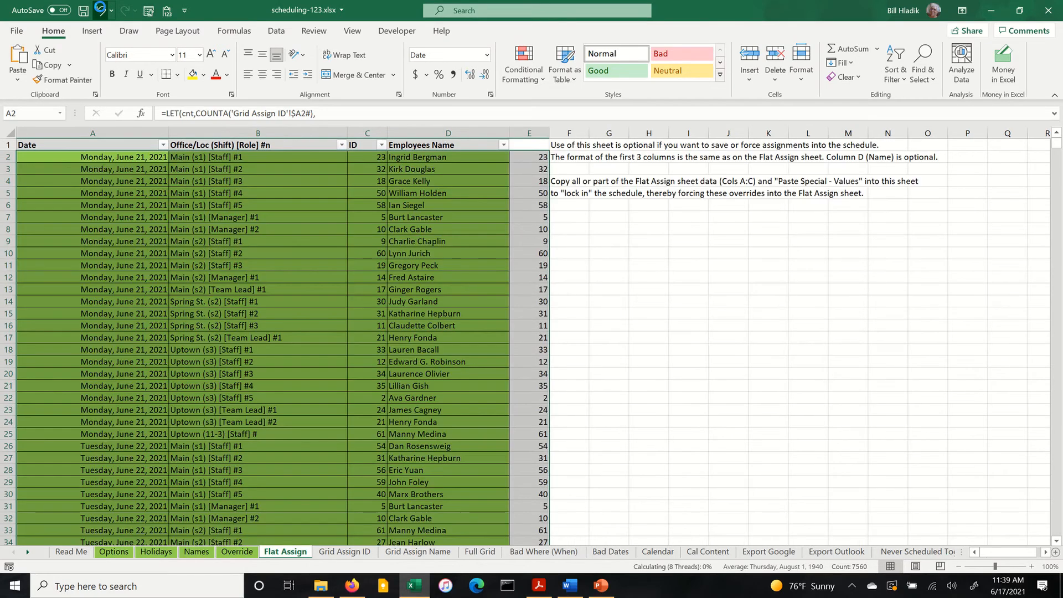
left_click(99, 9)
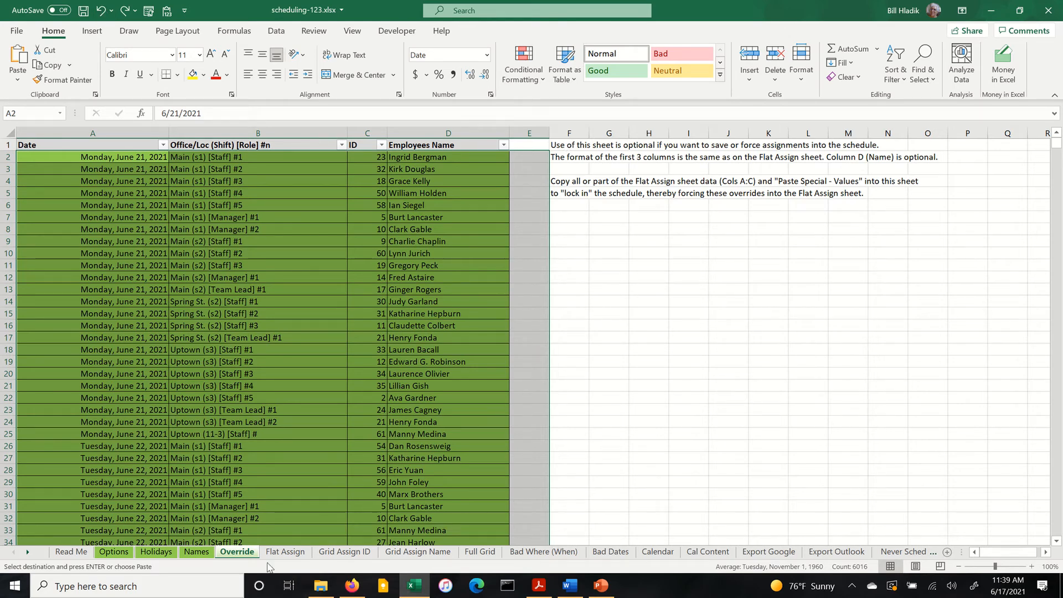
Reduce the Flat Assign selection to columns A to D, leaving out Override, and copy it.
left_click(284, 552)
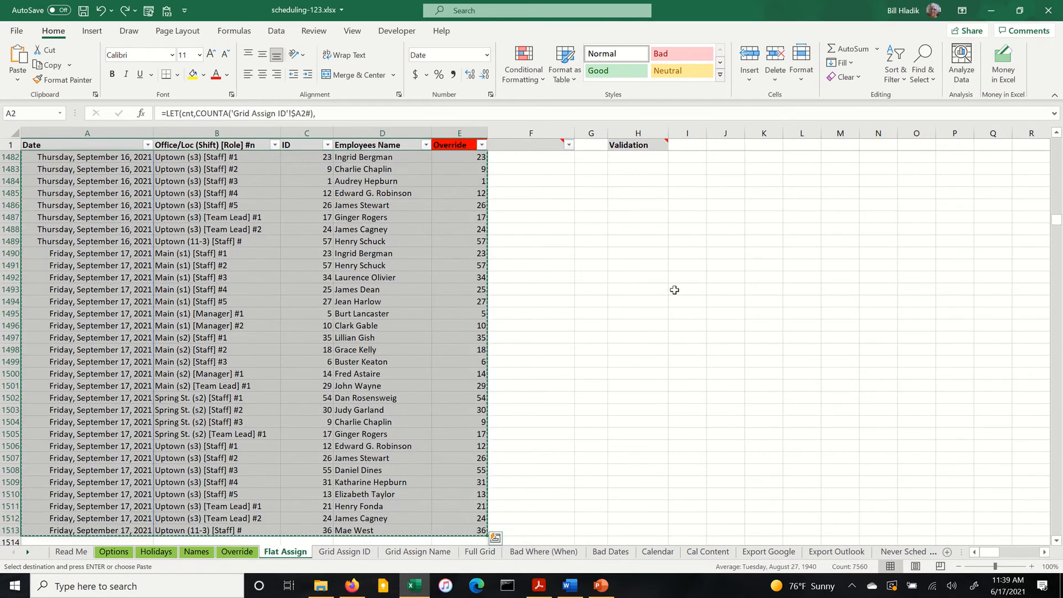
key("shift+Left")
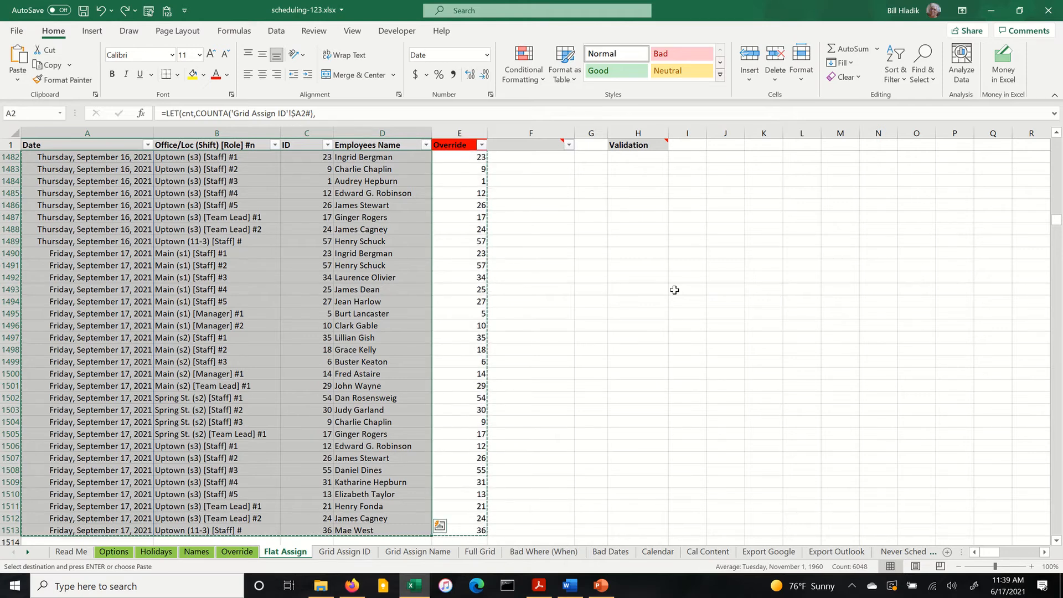
key("ctrl+c")
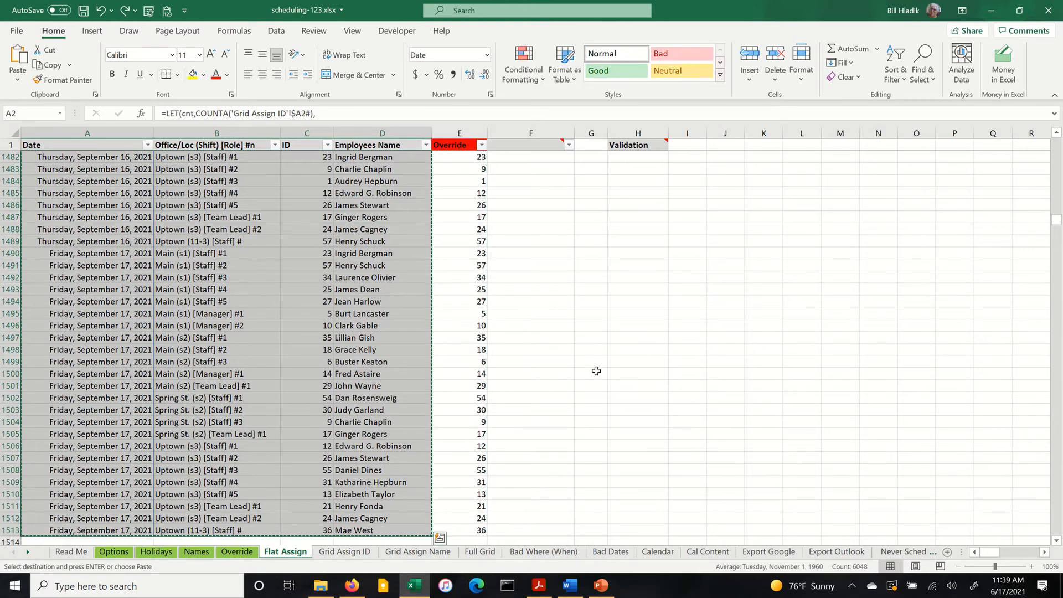
Paste the copied four-column schedule as values only into the Override sheet starting at cell A2, and return to cell A1.
left_click(237, 551)
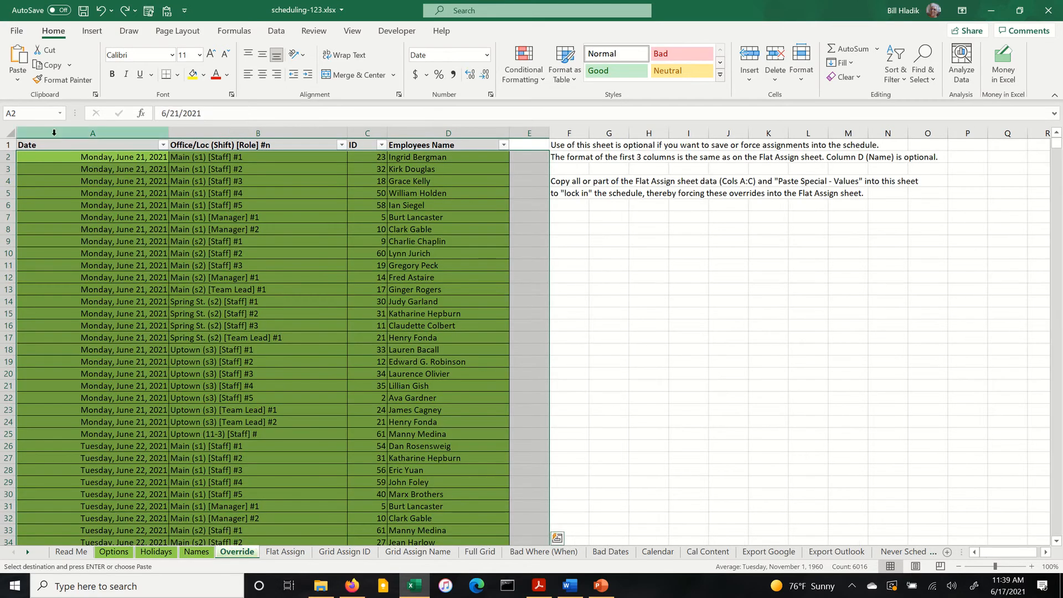
left_click(53, 156)
left_click(12, 84)
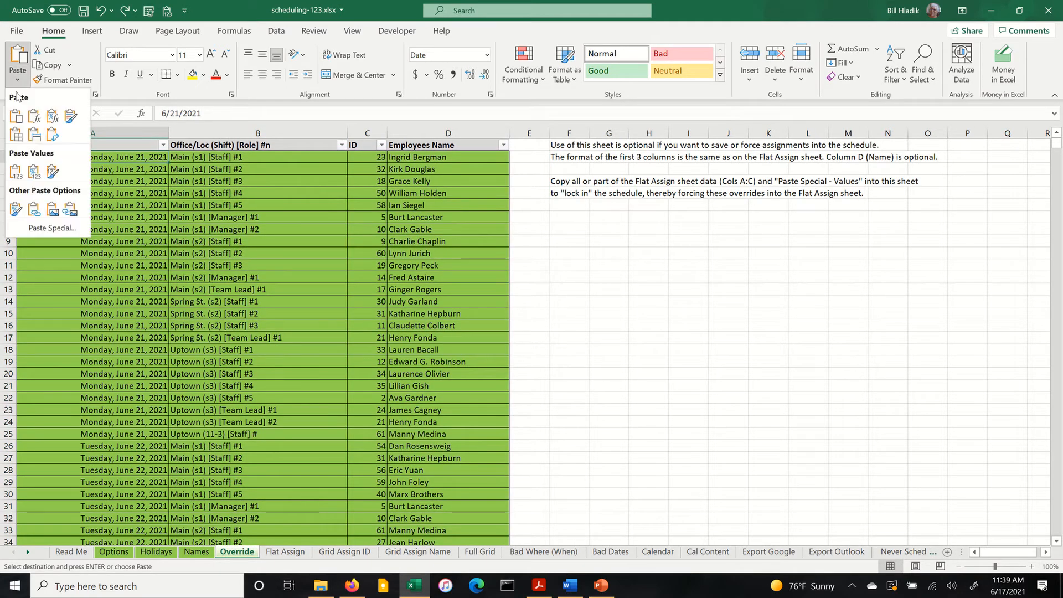
left_click(60, 228)
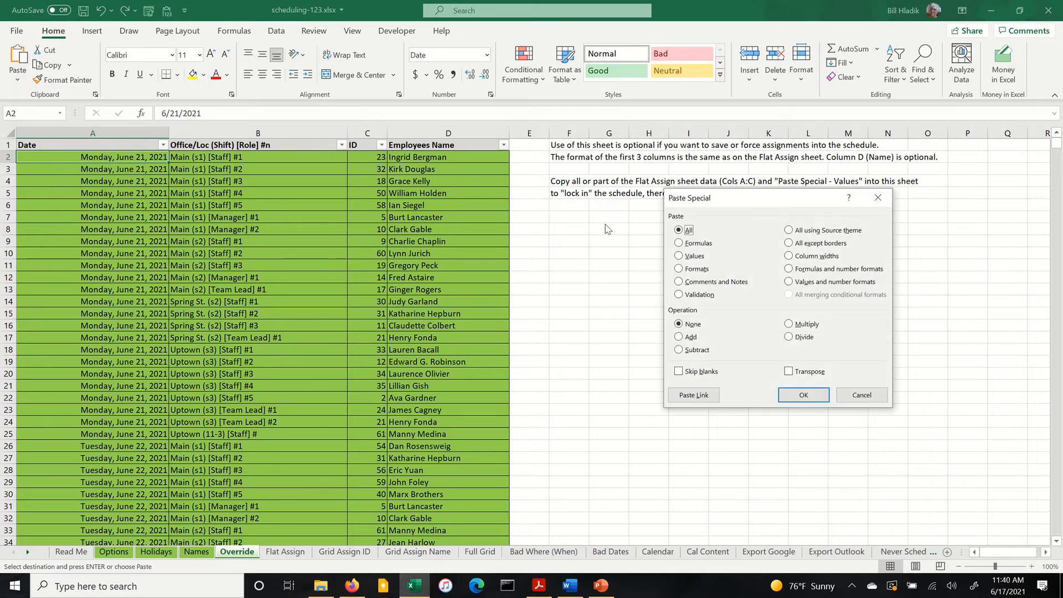
left_click(679, 256)
left_click(804, 396)
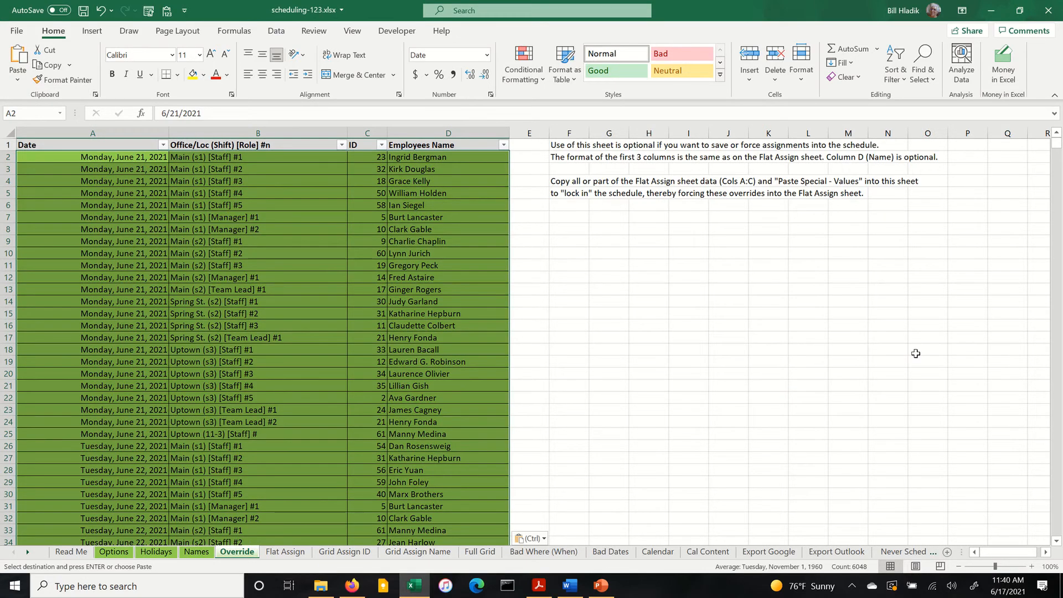
key("ctrl+Home")
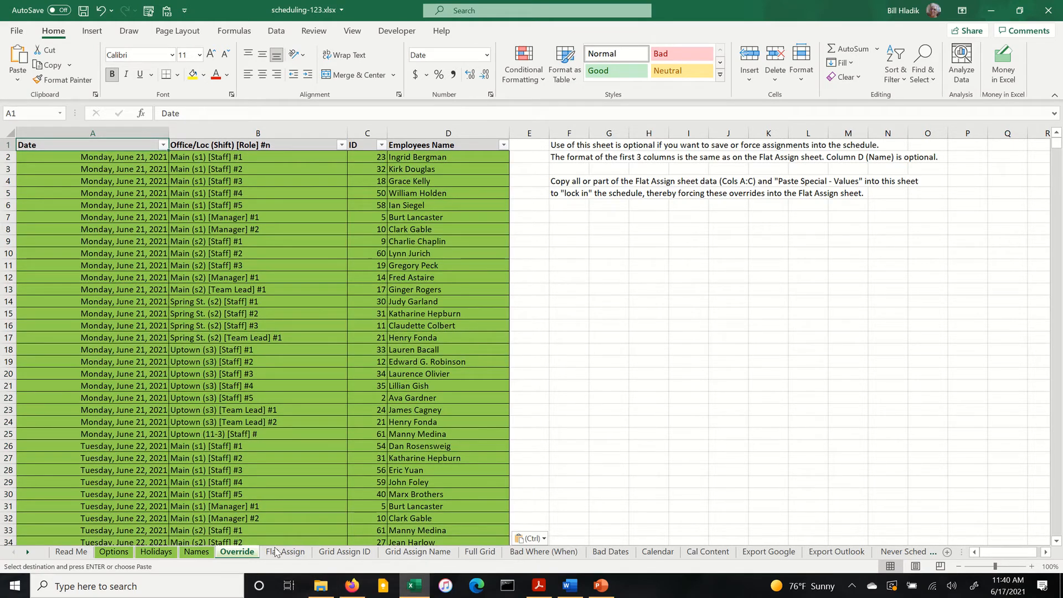
On the Names sheet, enter Friday as the Never Schedule restriction for James Cagney in cell D25.
left_click(196, 553)
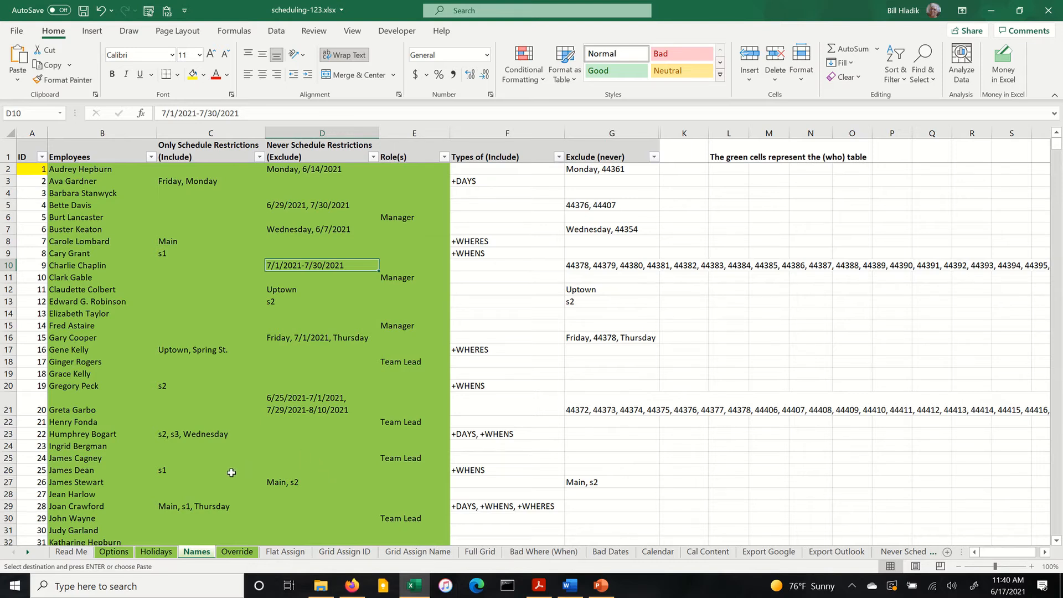
left_click(282, 458)
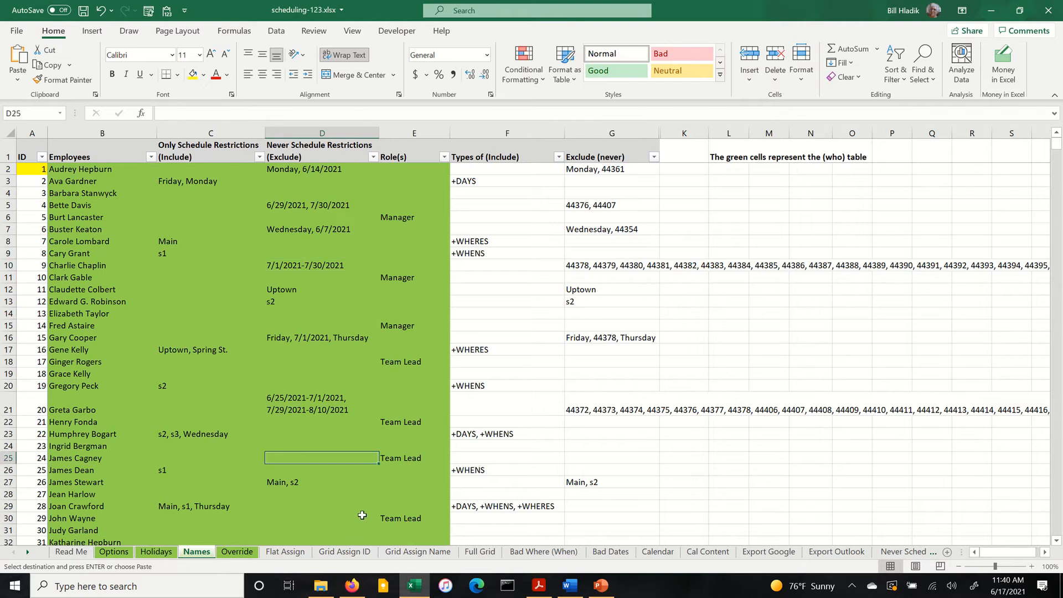
type("F")
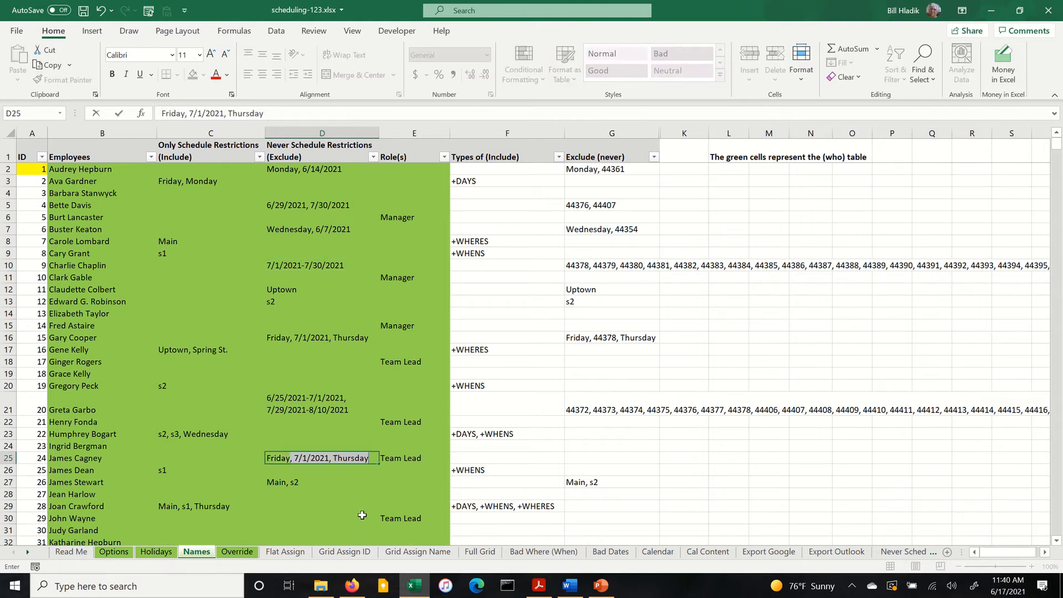
type("riday")
key("Delete")
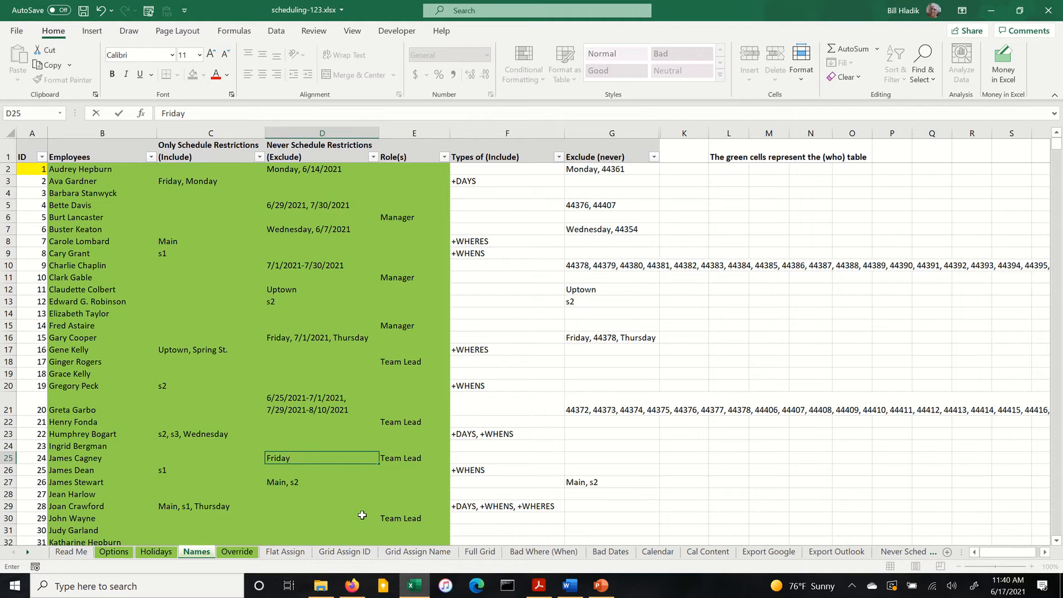
key("Return")
key("Up")
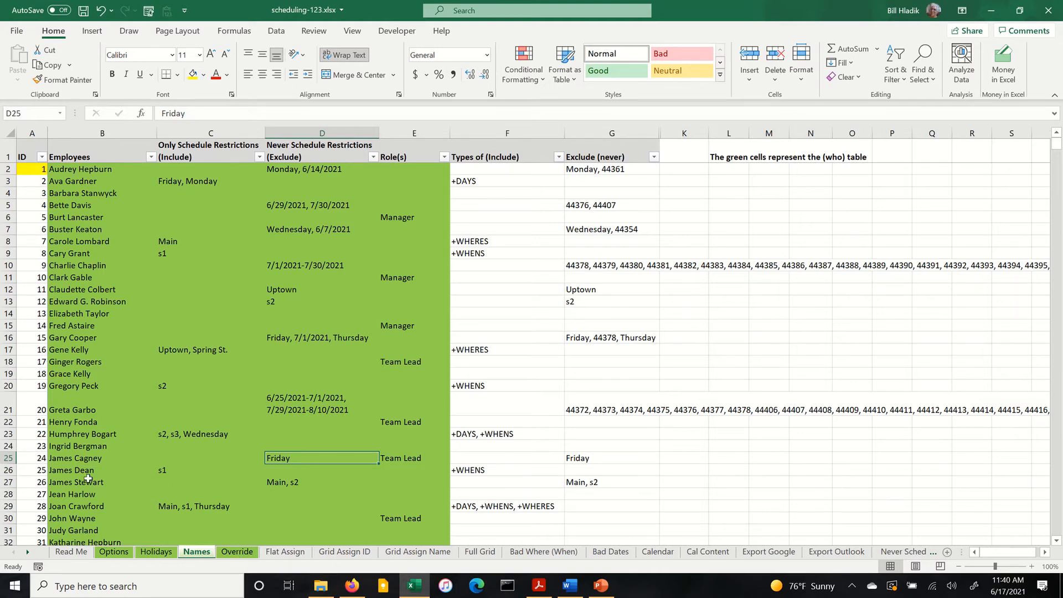
Filter the Override sheet's ID column to show only ID 24.
left_click(237, 551)
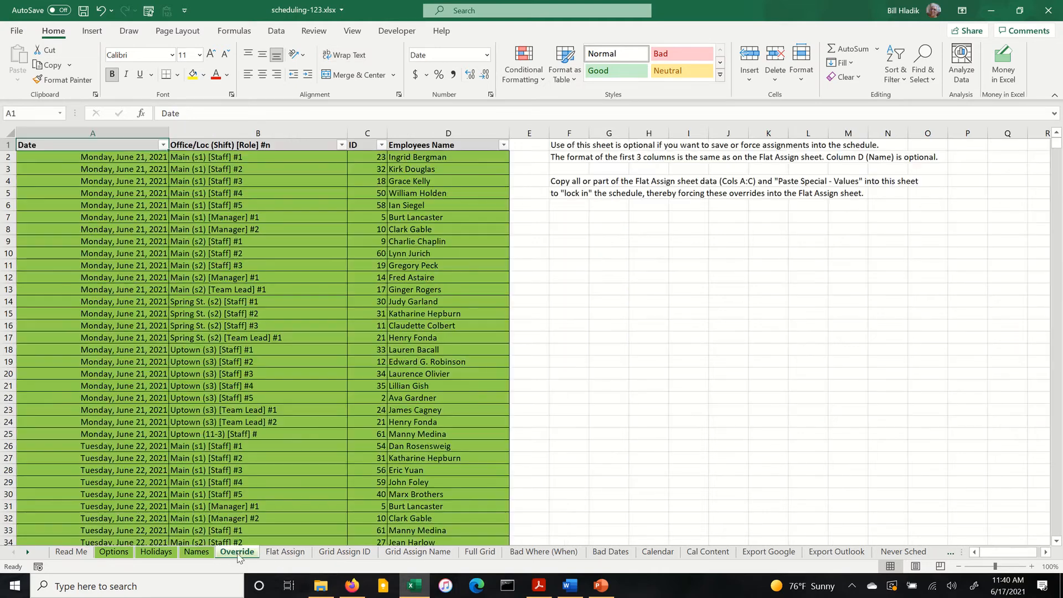
left_click(381, 144)
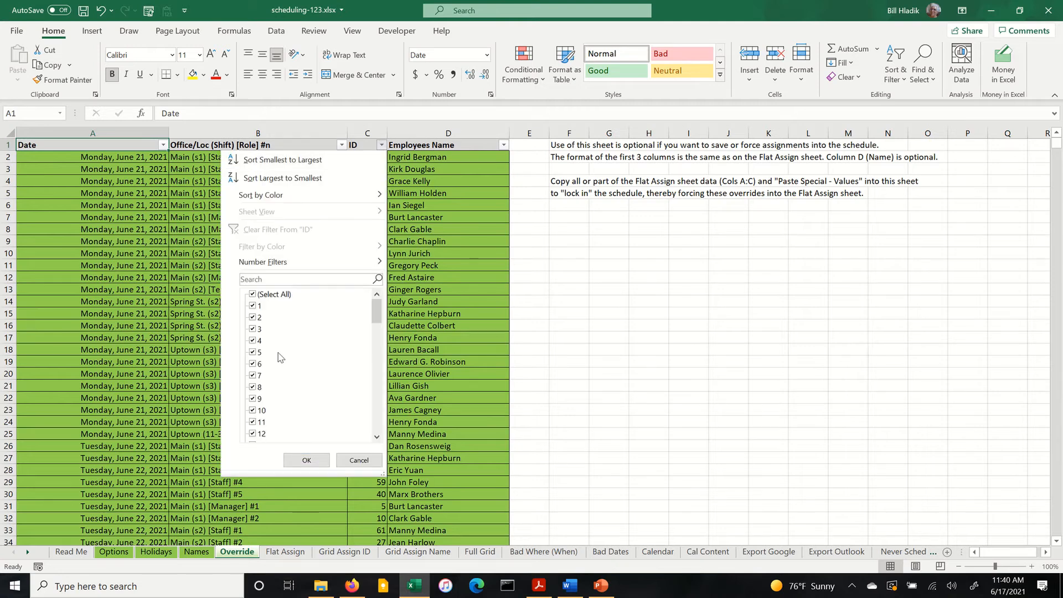
left_click(276, 296)
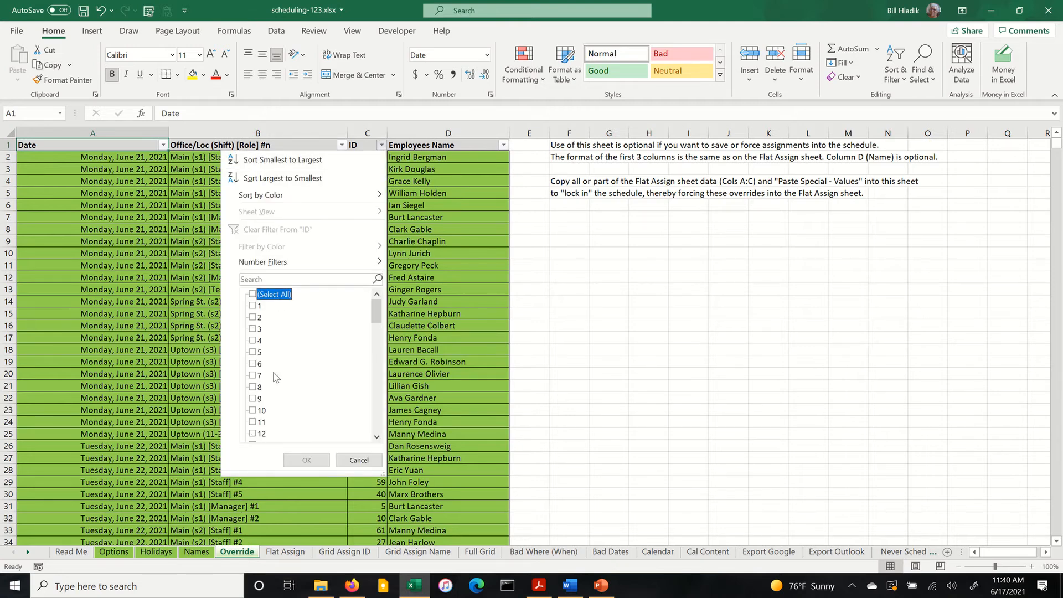
left_click(377, 424)
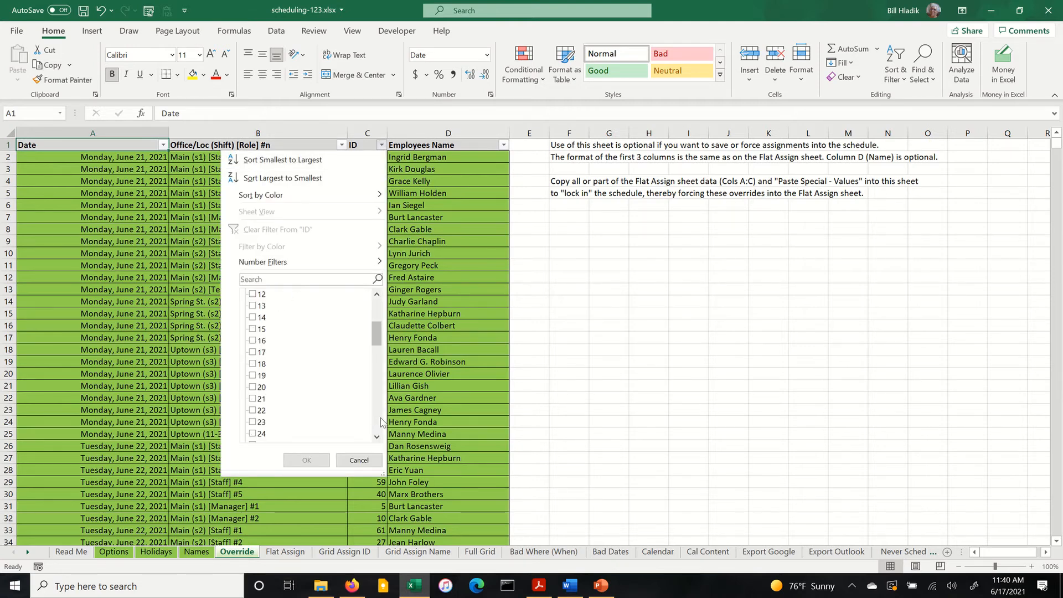
left_click(256, 434)
left_click(308, 460)
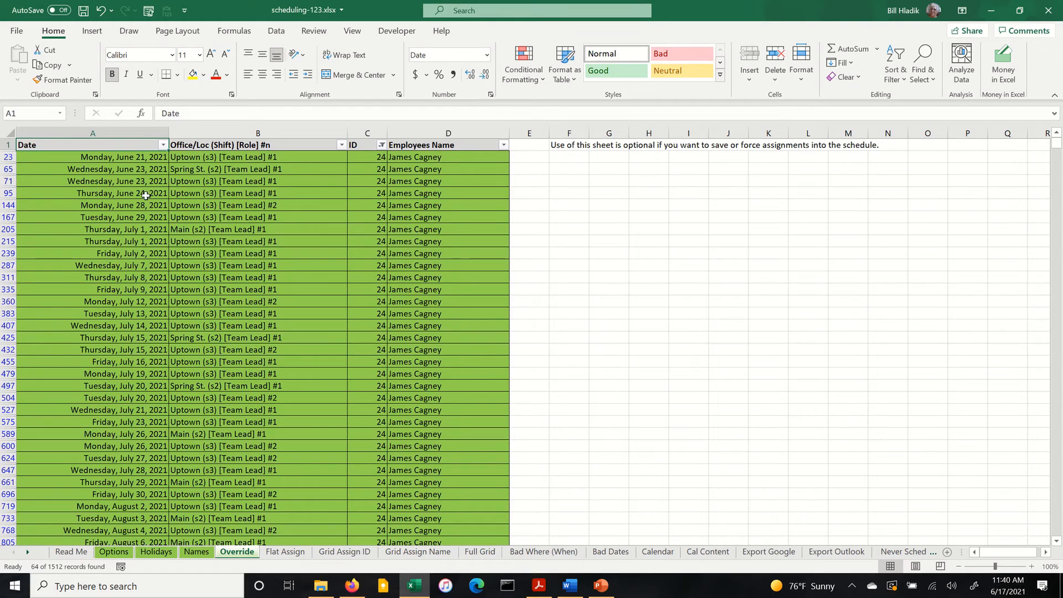
left_click(163, 144)
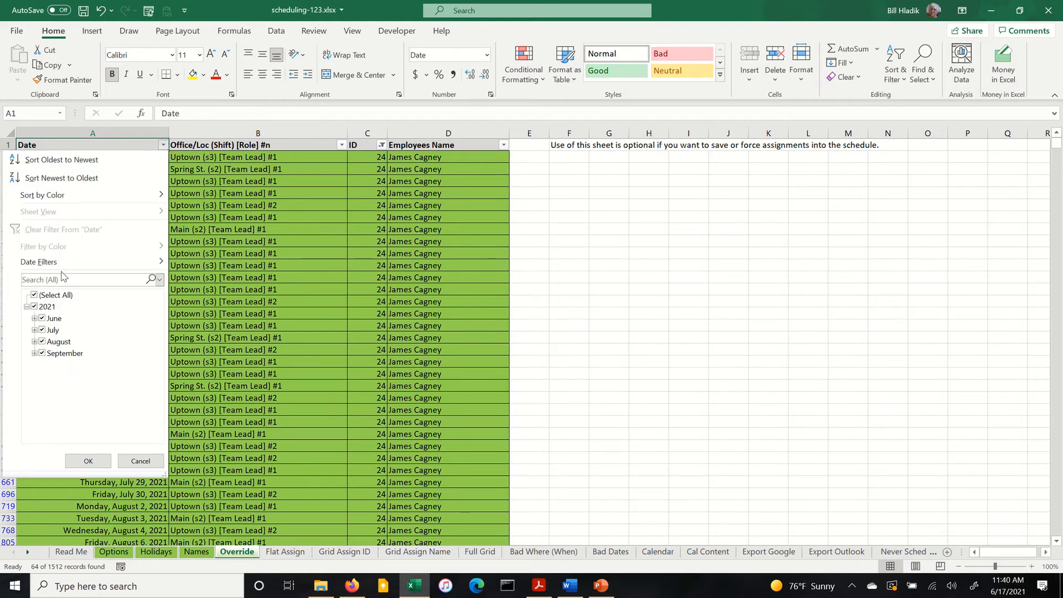
mouse_move(82, 269)
left_click(140, 460)
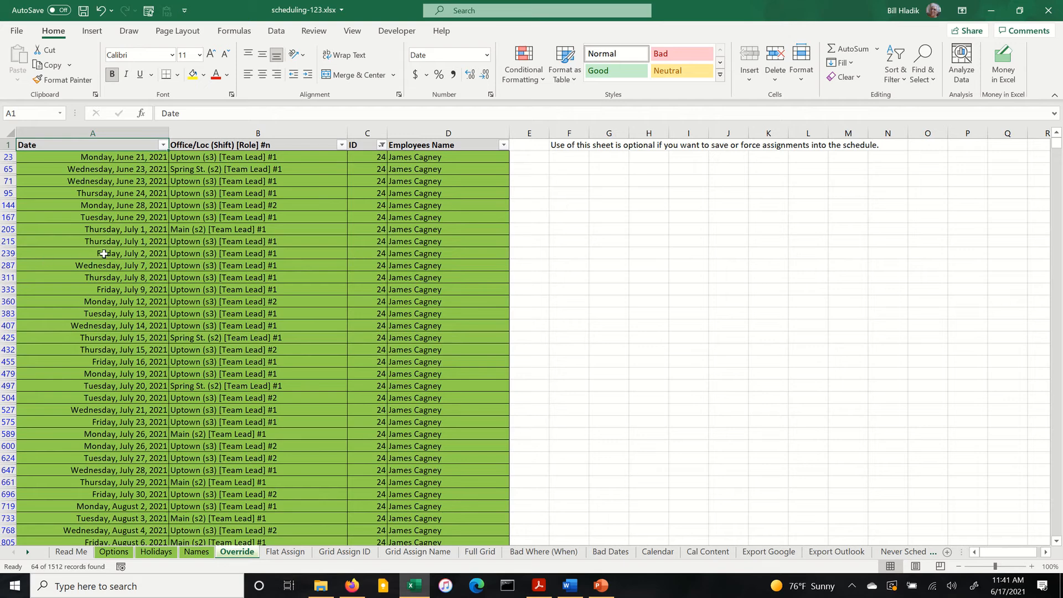
Select the Friday, July 2, 2021 assignment in the filtered Override list, and show all IDs in the list again.
left_click_drag(104, 254, 426, 256)
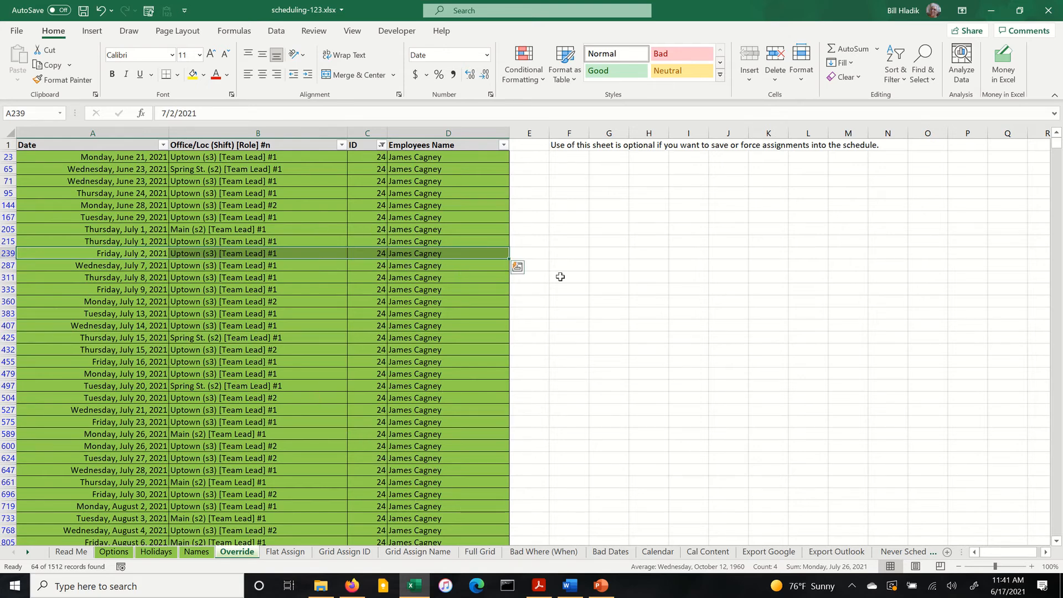
left_click(381, 145)
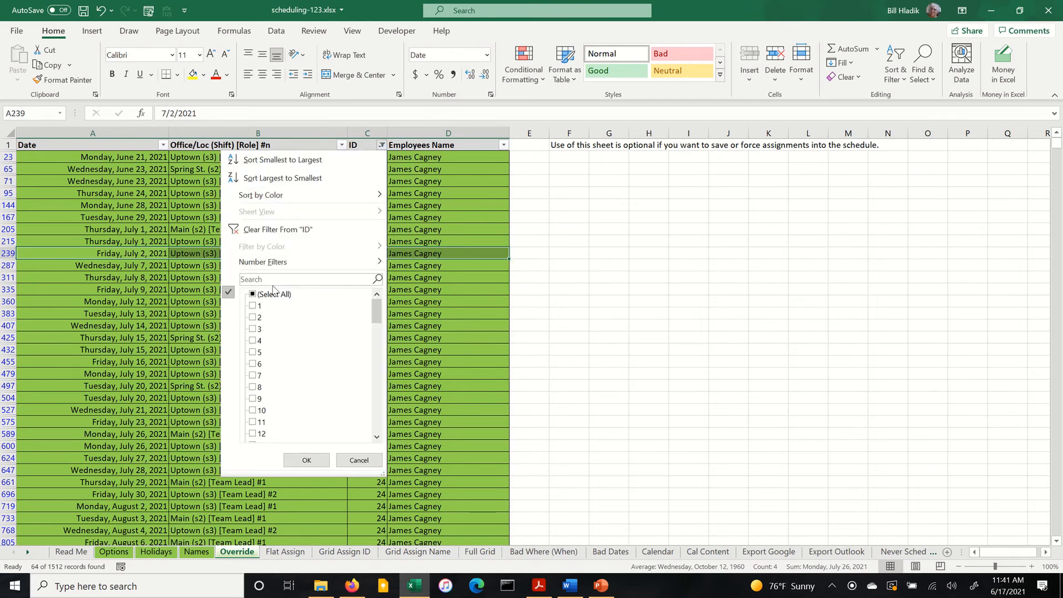
left_click(274, 294)
left_click(306, 459)
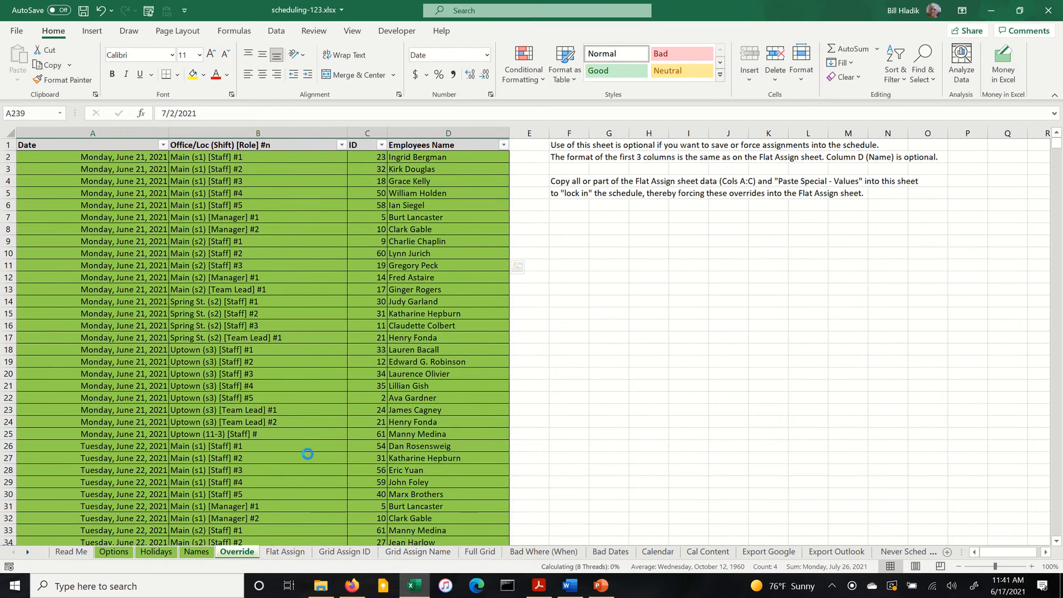
After checking the Friday exclusion on the Names sheet, delete all Override entries in columns A to D from row 2 down and return to A1.
left_click(197, 552)
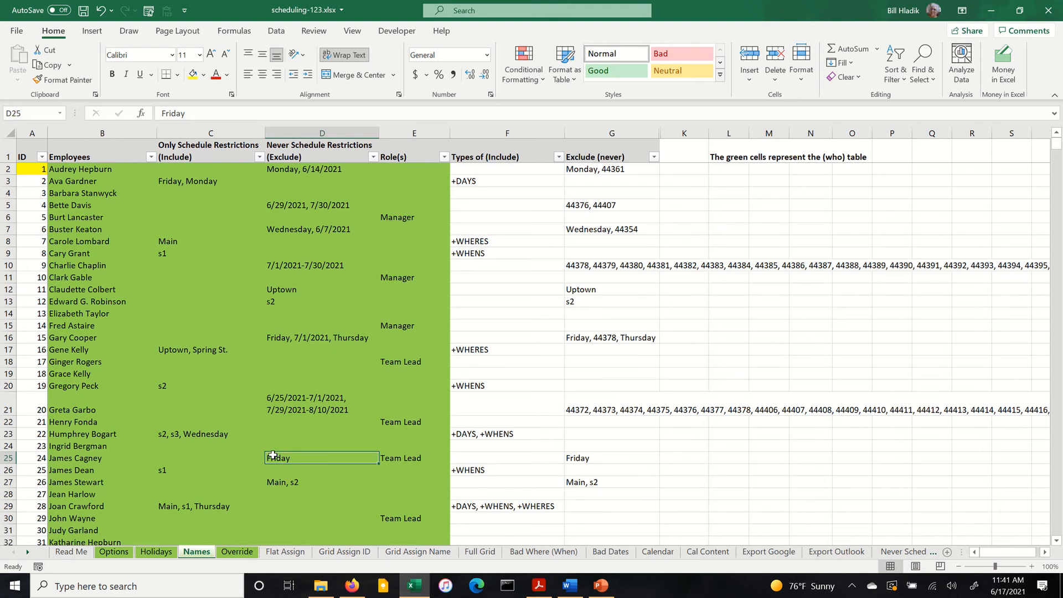
left_click(231, 552)
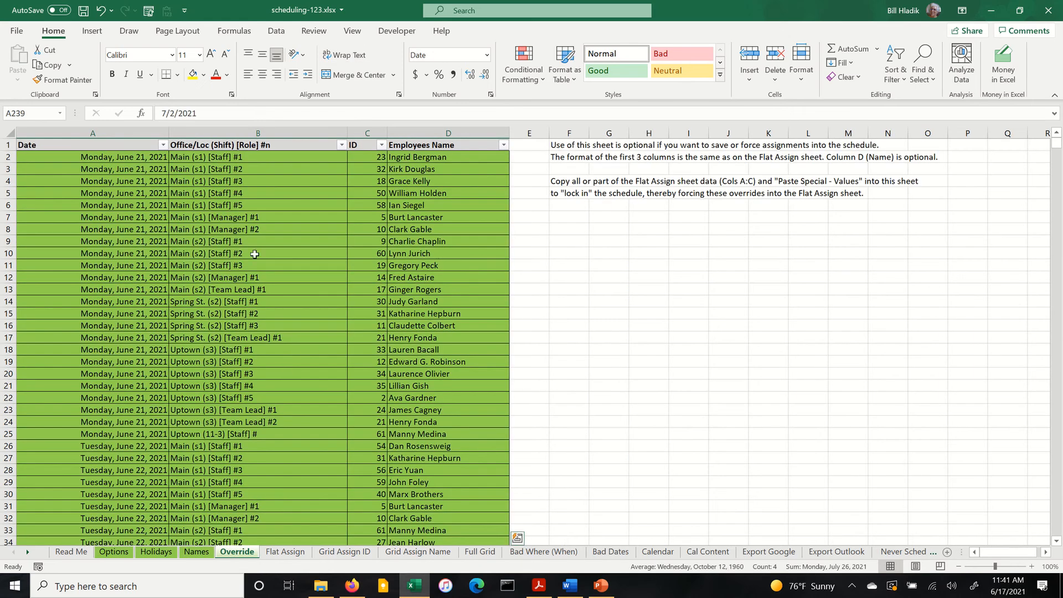
left_click(140, 159)
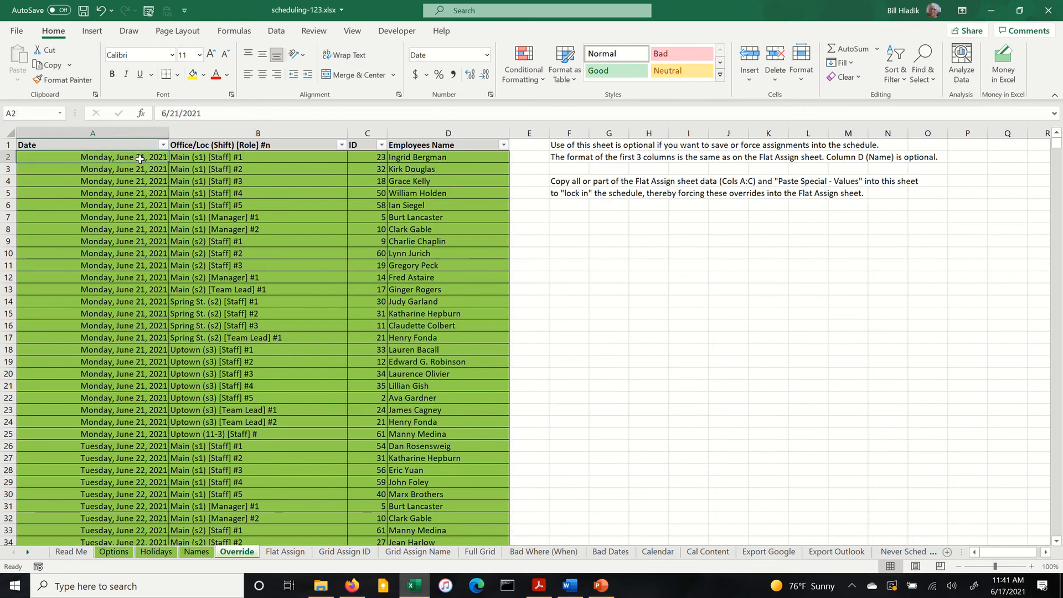
key("shift+Right")
key("shift+Right")
key("shift+Right")
key("End")
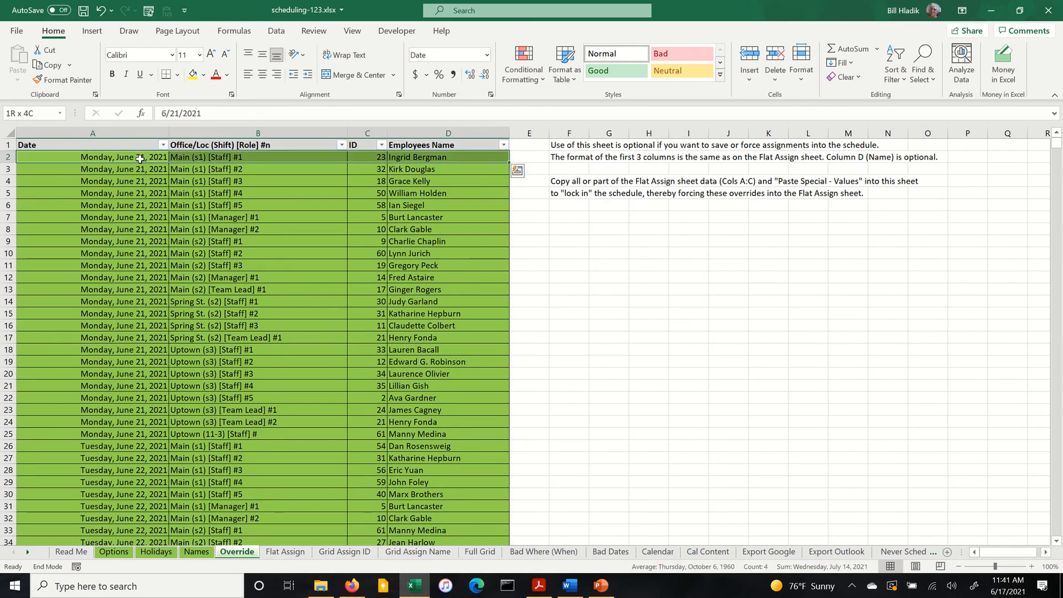
key("shift+Down")
key("ctrl+BackSpace")
key("Delete")
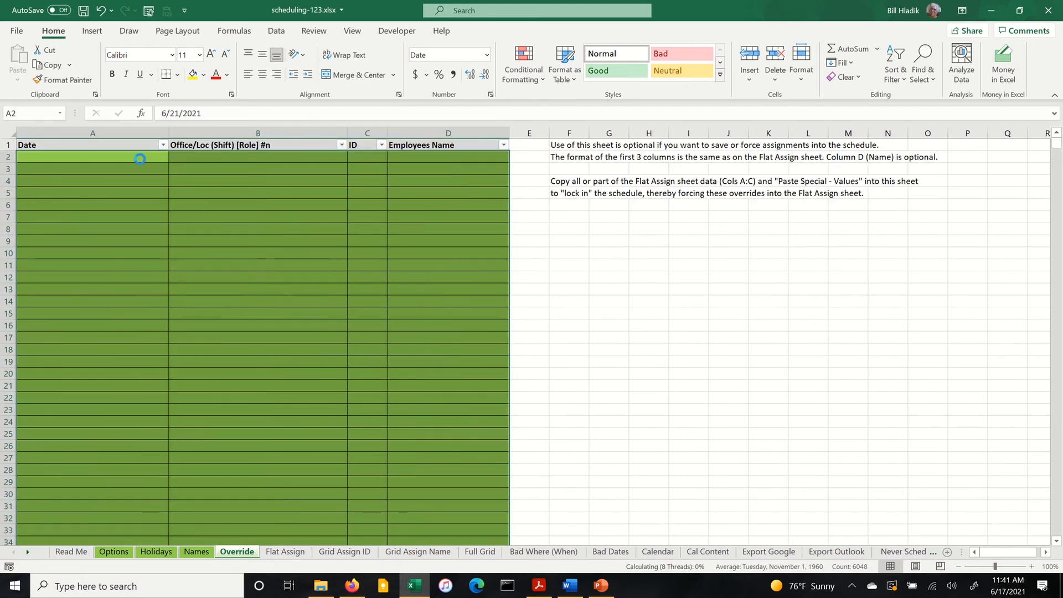
key("ctrl+Home")
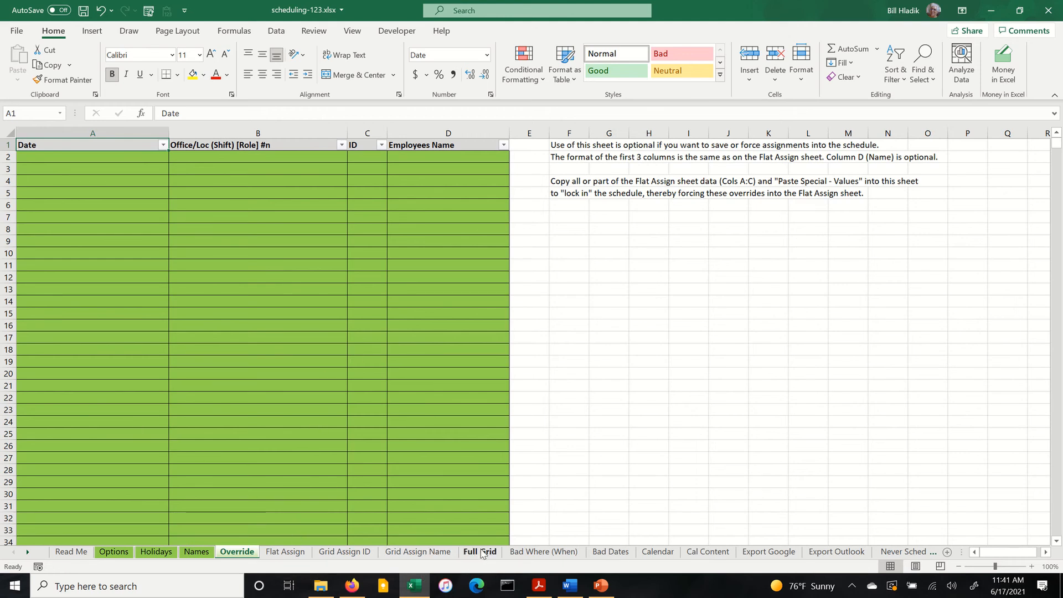
On the Flat Assign sheet, drop the old range selection and return to the start of the schedule.
left_click(286, 553)
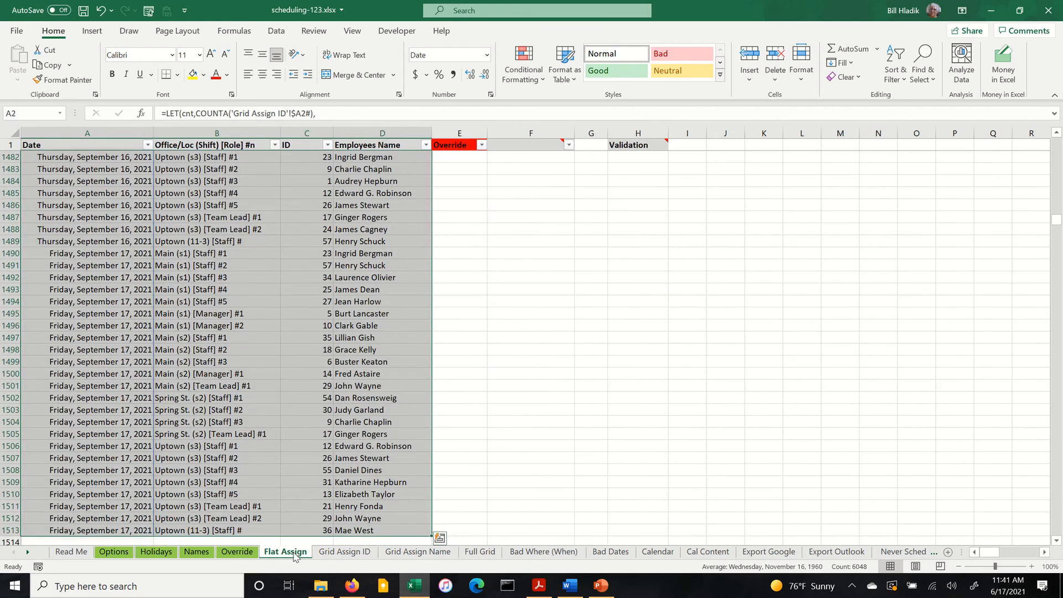
left_click(480, 318)
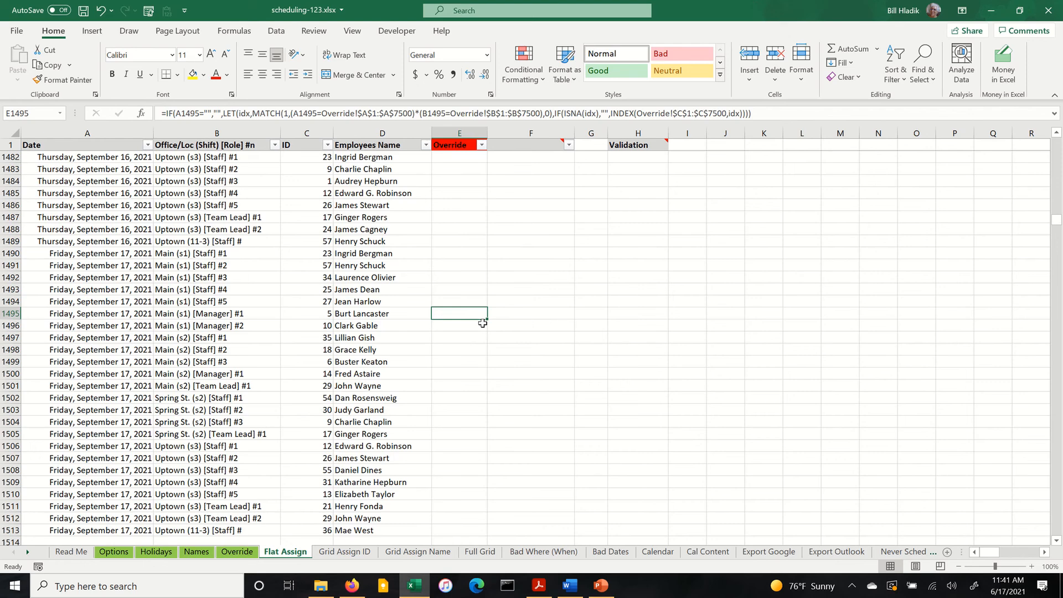
key("ctrl+Home")
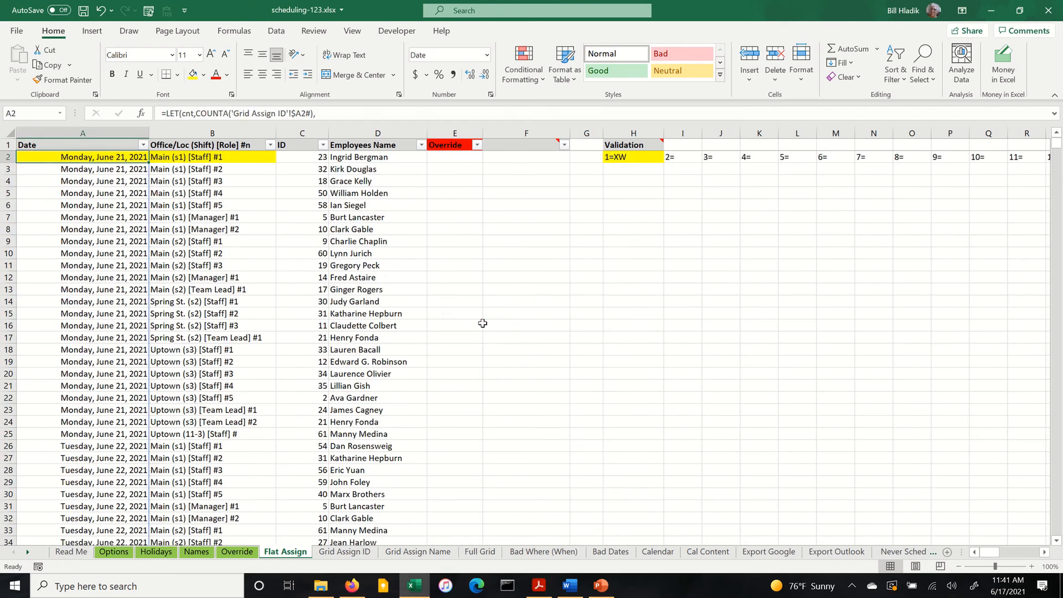